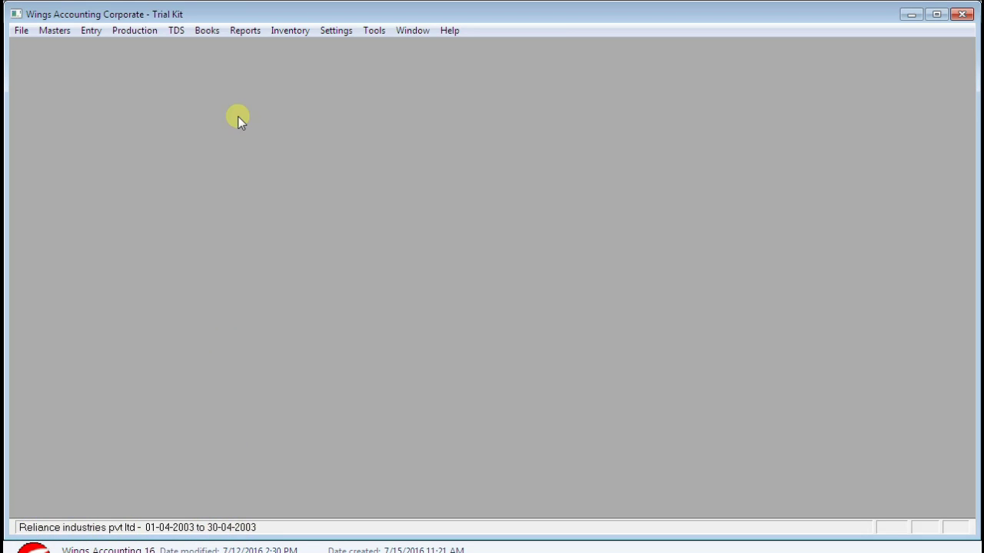
Step: Review the enabled modules in Module Management, cancel without changes, and show the Entry menu
{"action": "left_click", "coordinate": [338, 32]}
{"action": "left_click", "coordinate": [362, 49]}
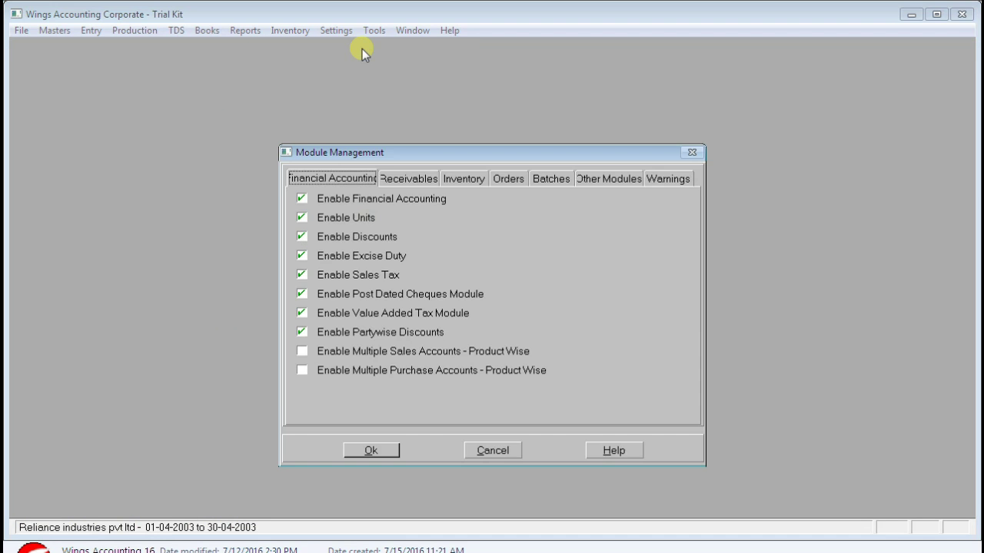
{"action": "left_click", "coordinate": [496, 451]}
{"action": "left_click", "coordinate": [90, 31]}
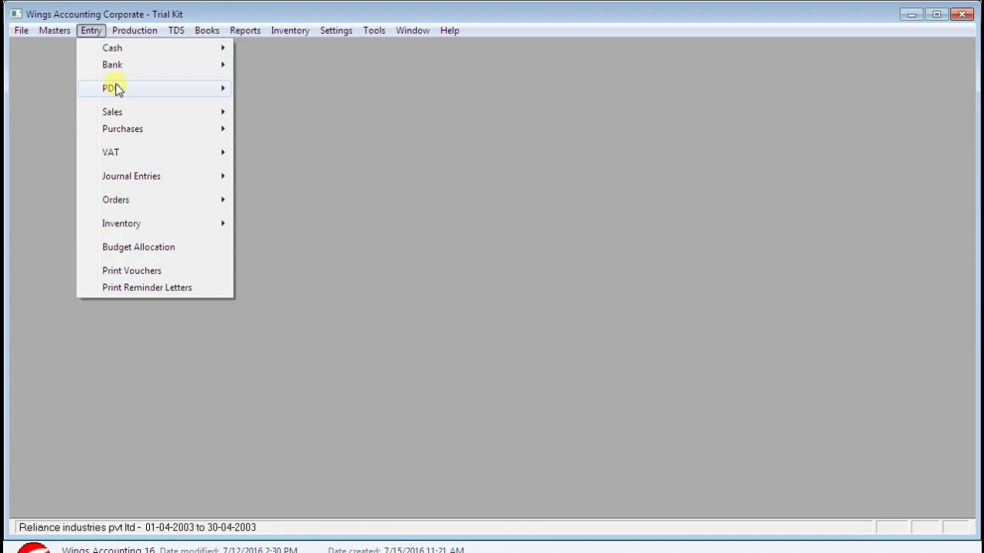
Step: Open a new blank purchase voucher, number 3, from Entry > Purchases
{"action": "mouse_move", "coordinate": [156, 131]}
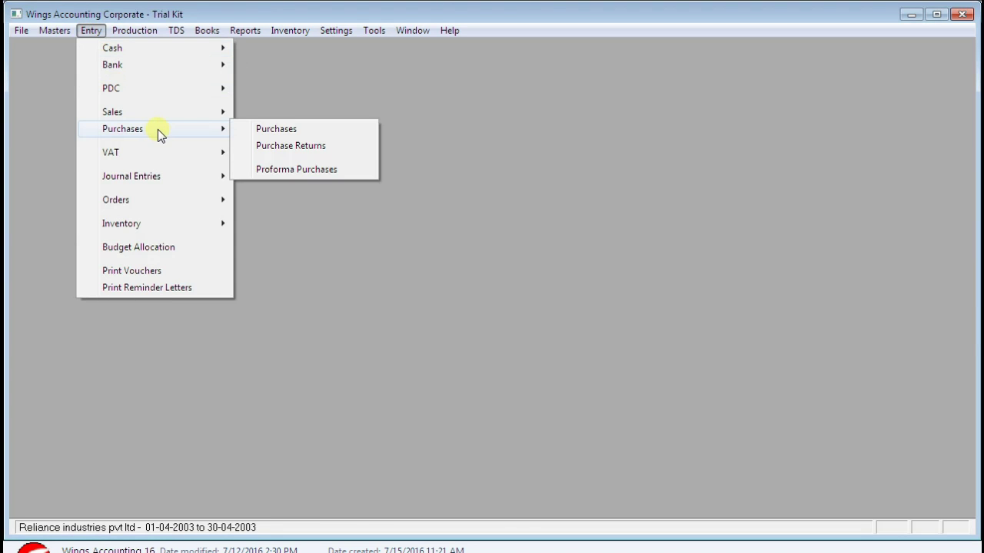
{"action": "left_click", "coordinate": [276, 131]}
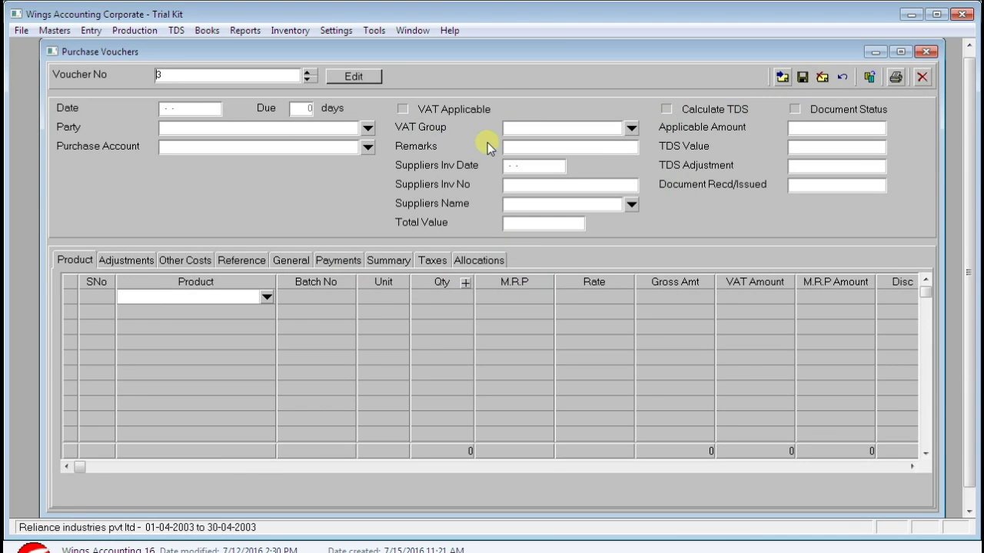
Step: In Module Management, turn off Units, Discounts, Excise Duty, Sales Tax, Post Dated Cheques, VAT and Partywise Discounts
{"action": "left_click", "coordinate": [336, 30]}
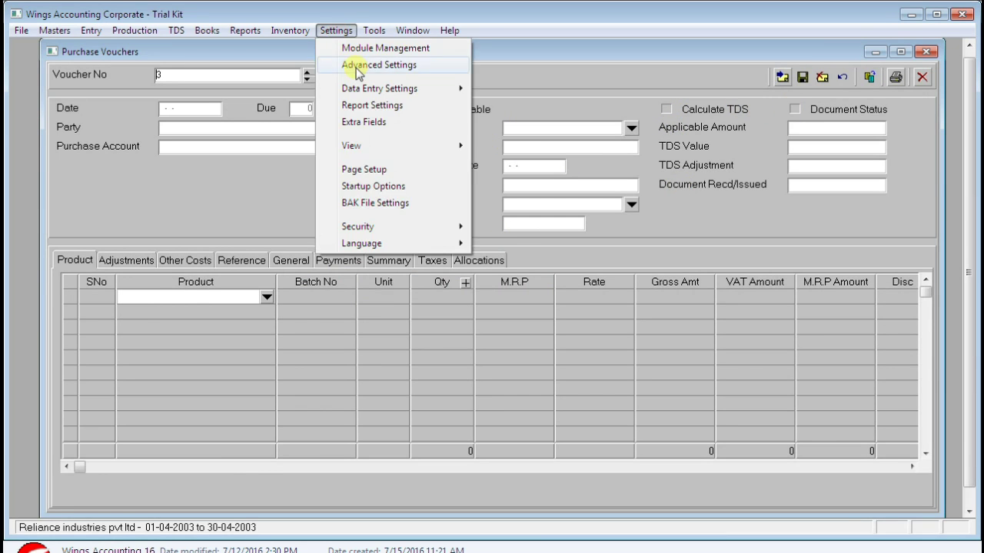
{"action": "left_click", "coordinate": [368, 49]}
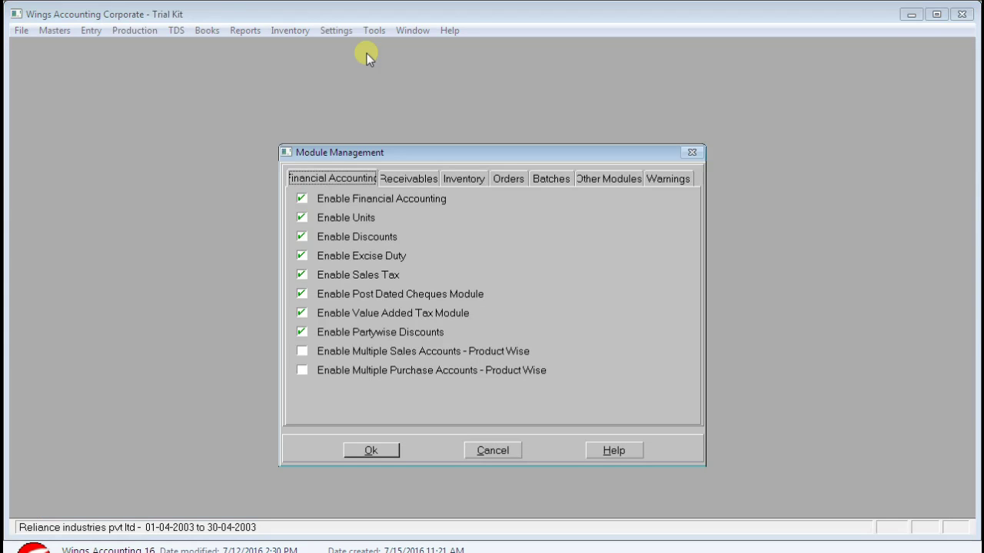
{"action": "left_click", "coordinate": [305, 218]}
{"action": "left_click", "coordinate": [304, 237]}
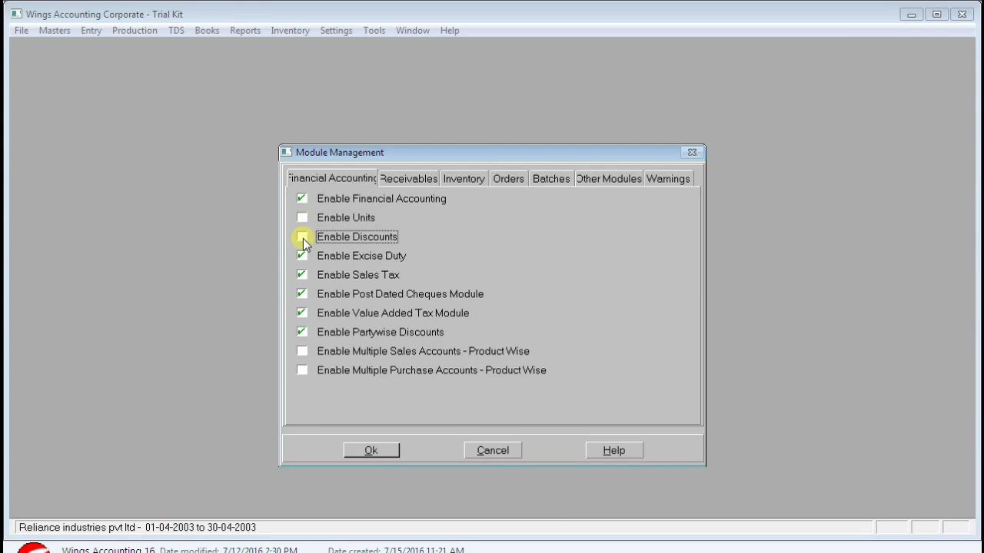
{"action": "left_click", "coordinate": [304, 256]}
{"action": "left_click", "coordinate": [303, 277]}
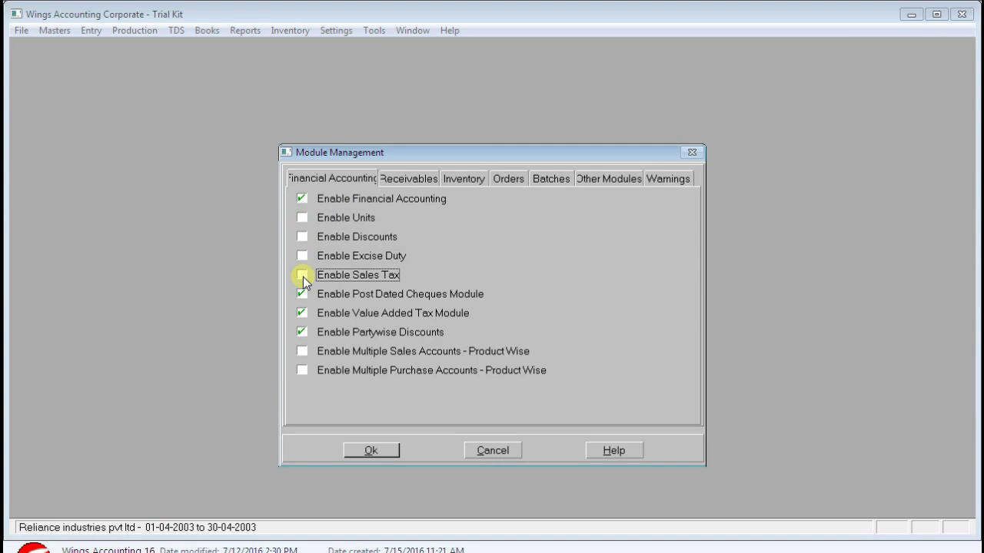
{"action": "left_click", "coordinate": [302, 296]}
{"action": "left_click", "coordinate": [302, 313]}
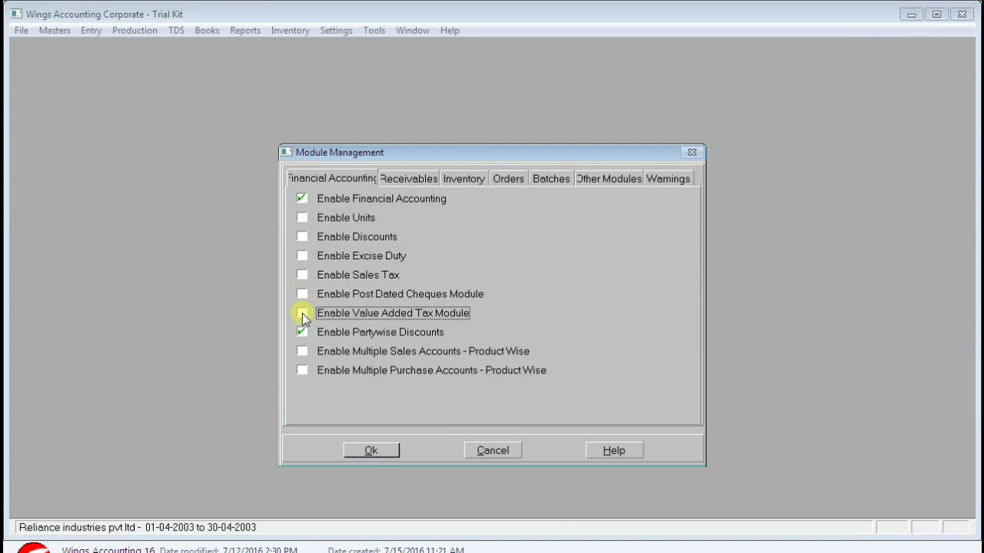
{"action": "left_click", "coordinate": [303, 332]}
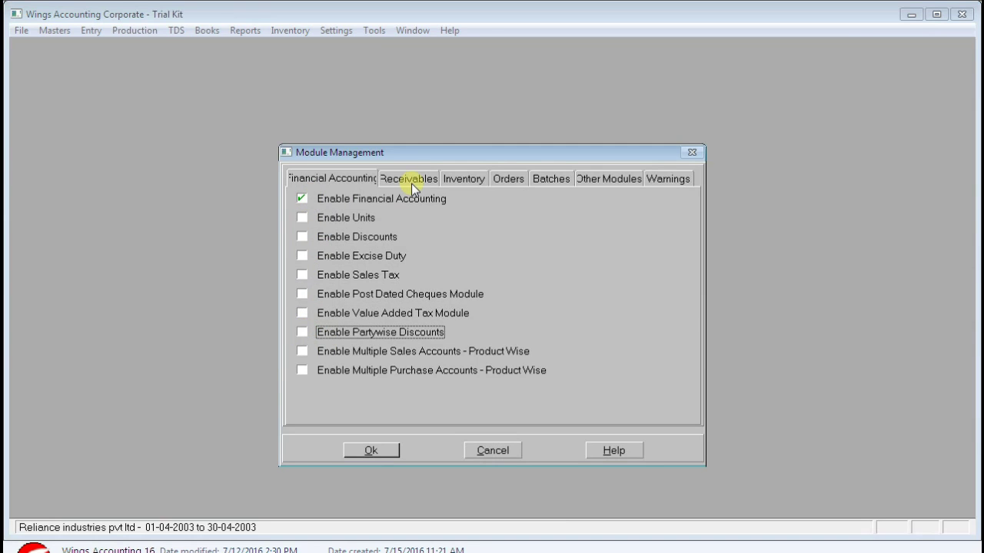
Step: Turn off Track Due Dates for bills in the Receivables options
{"action": "left_click", "coordinate": [356, 176]}
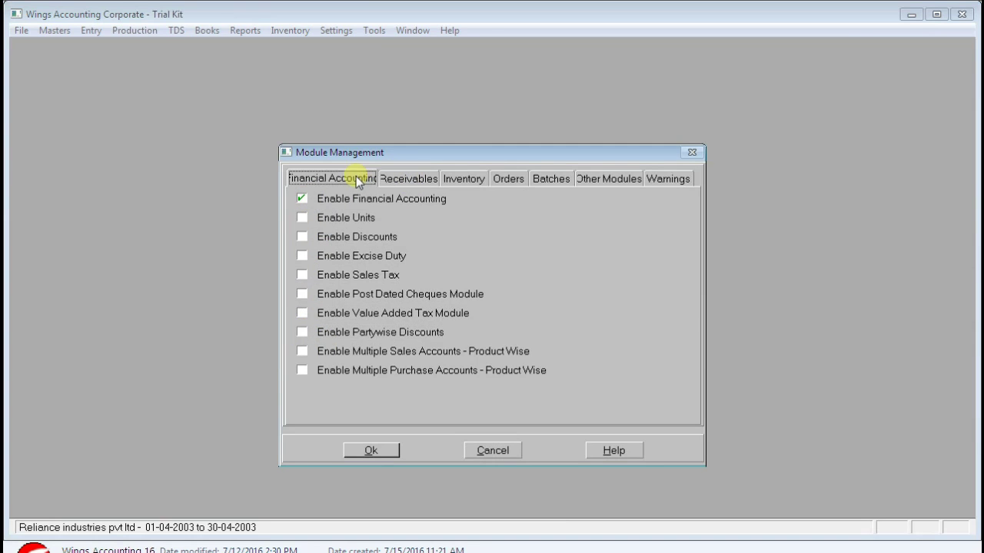
{"action": "left_click", "coordinate": [406, 179]}
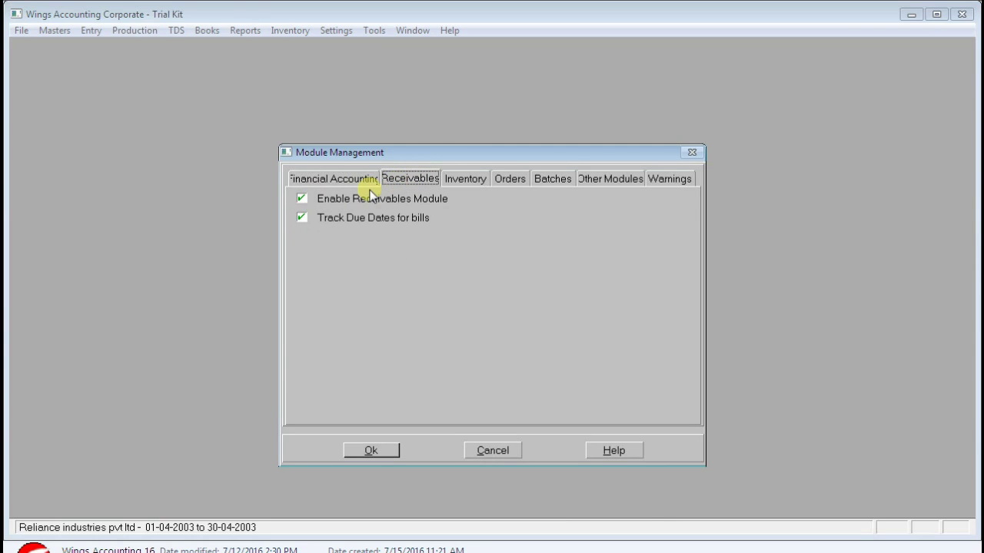
{"action": "left_click", "coordinate": [301, 218]}
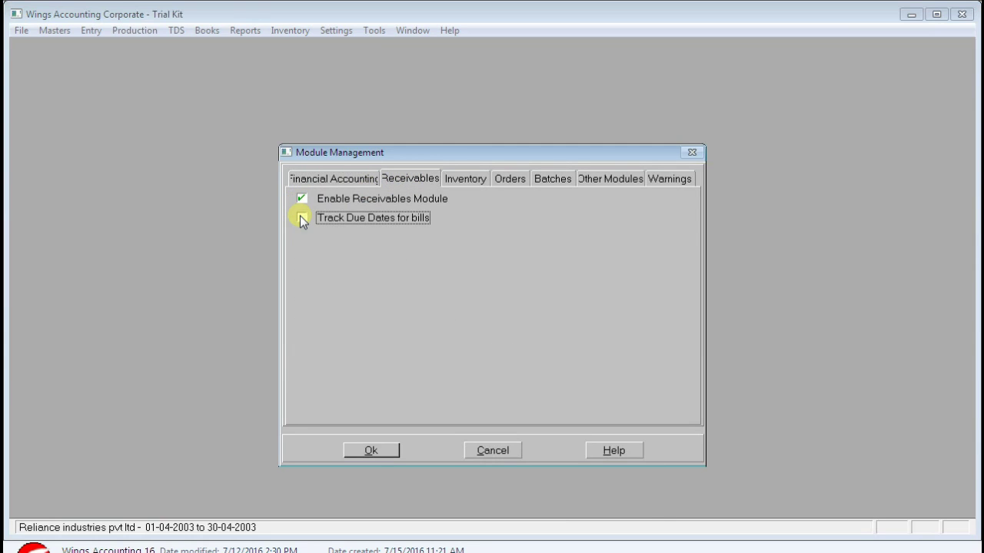
{"action": "left_click", "coordinate": [456, 180]}
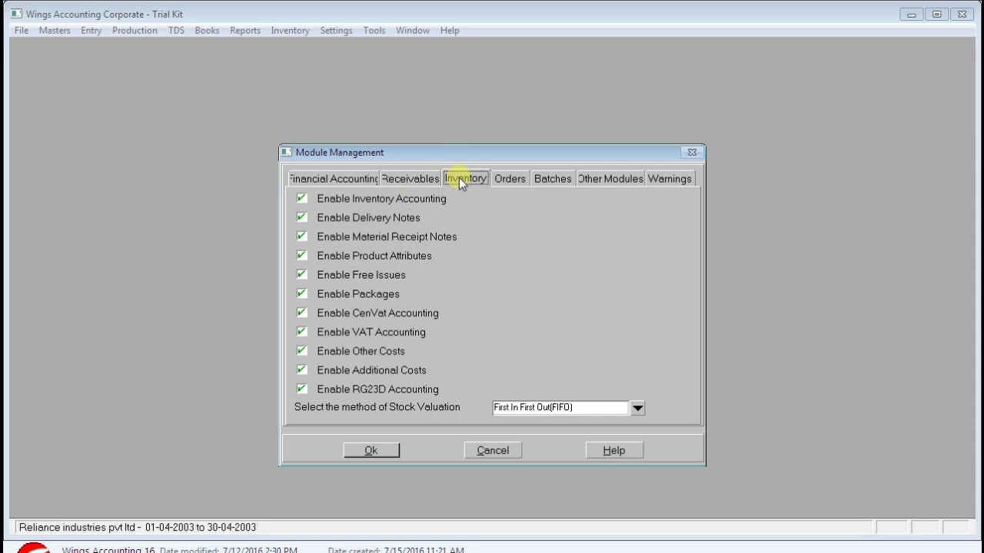
Step: Turn off Delivery Notes, Material Receipt Notes, Product Attributes, Free Issues, Packages, CenVat, VAT, Other, Additional Costs and RG23D
{"action": "left_click", "coordinate": [302, 219]}
{"action": "left_click", "coordinate": [302, 236]}
{"action": "left_click", "coordinate": [302, 256]}
{"action": "left_click", "coordinate": [302, 275]}
{"action": "left_click", "coordinate": [302, 294]}
{"action": "left_click", "coordinate": [302, 314]}
{"action": "left_click", "coordinate": [302, 332]}
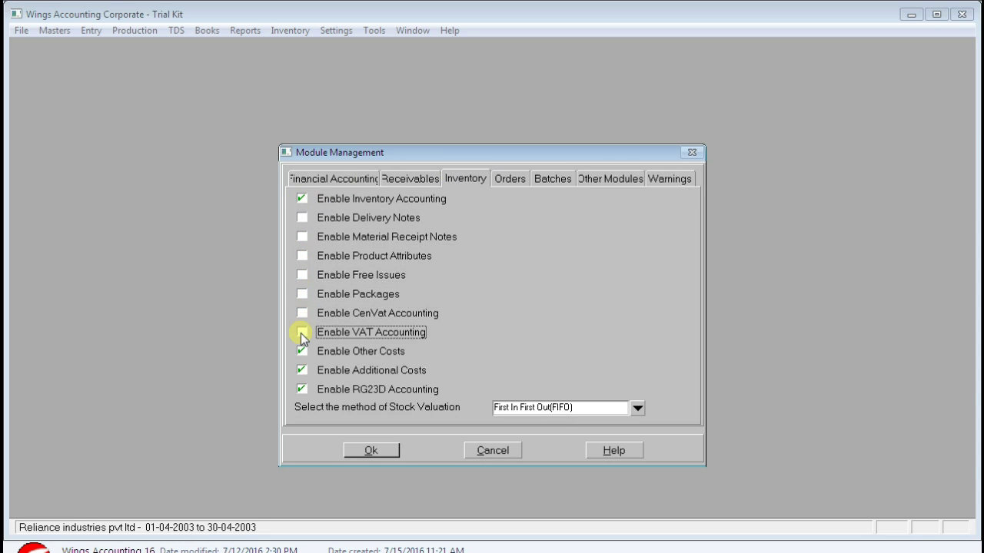
{"action": "left_click", "coordinate": [302, 351]}
{"action": "left_click", "coordinate": [302, 370]}
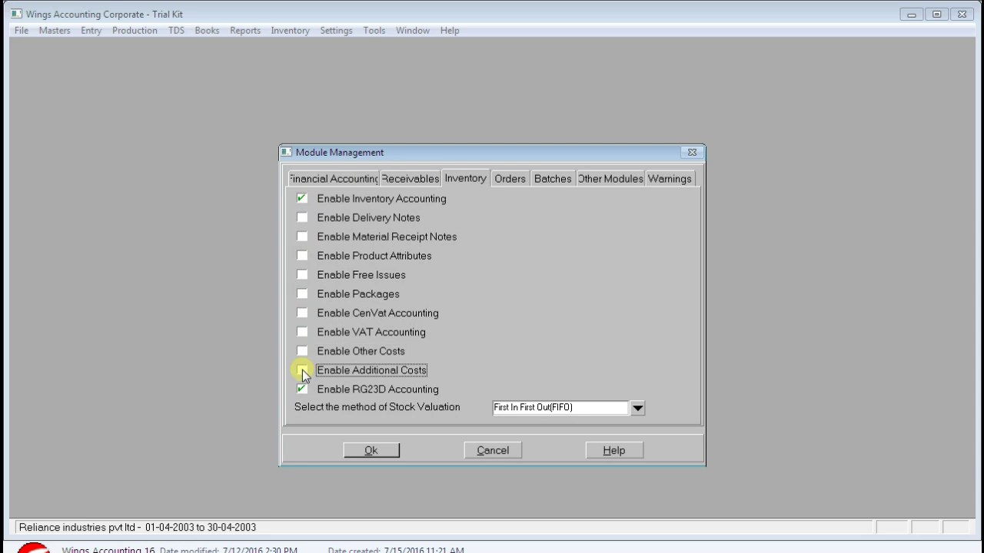
{"action": "left_click", "coordinate": [301, 390]}
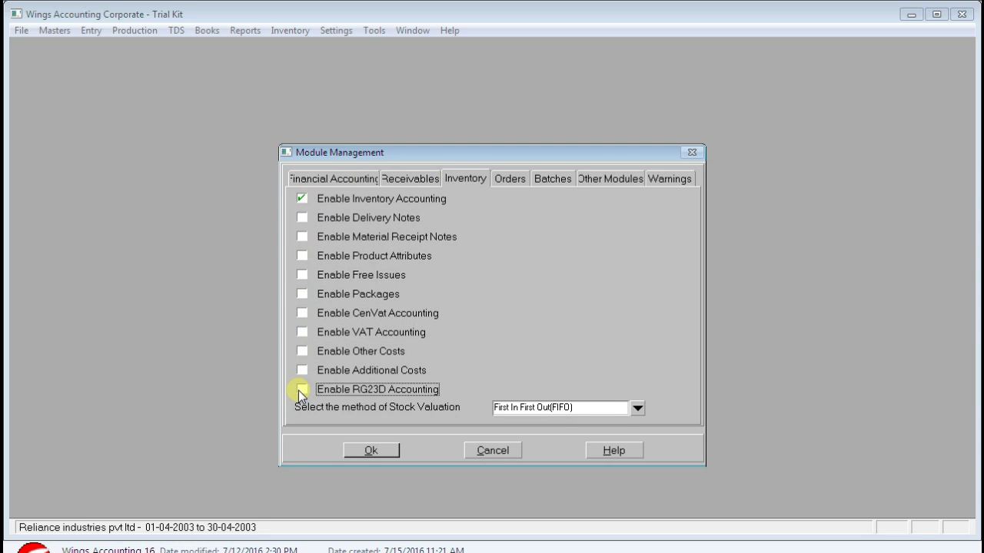
Step: Value stock by Weighted Average Daily and turn off Order Management and Batches
{"action": "left_click", "coordinate": [636, 410]}
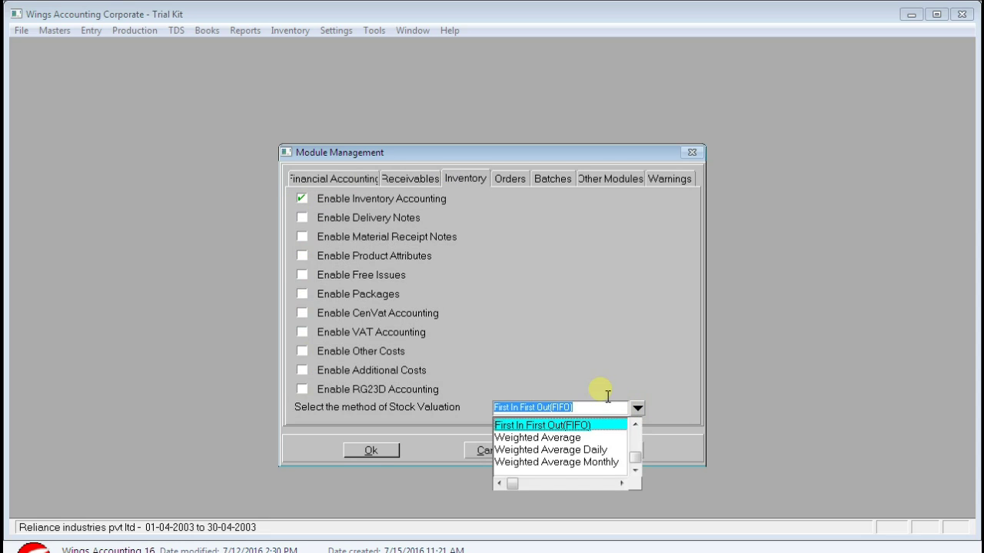
{"action": "left_click", "coordinate": [577, 451]}
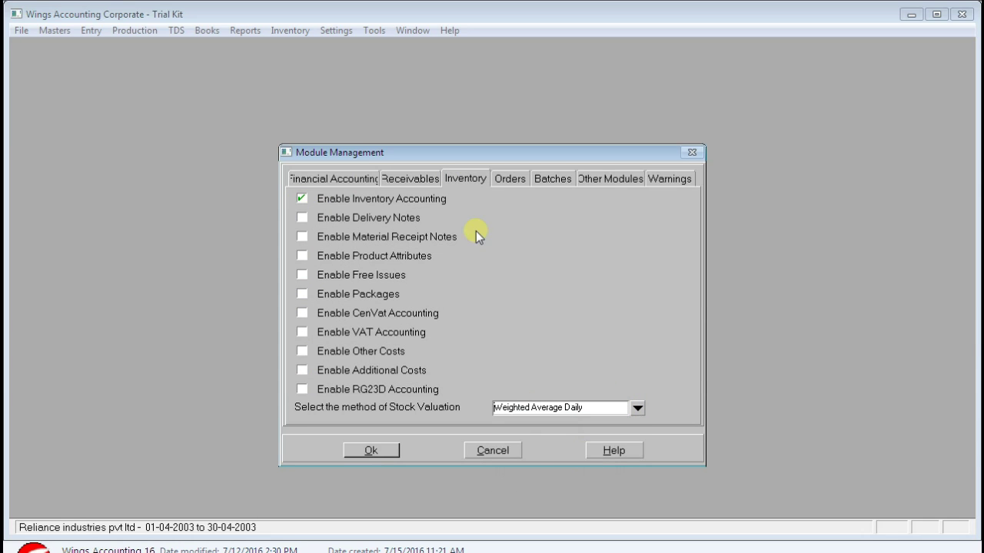
{"action": "left_click", "coordinate": [504, 180]}
{"action": "left_click", "coordinate": [303, 199]}
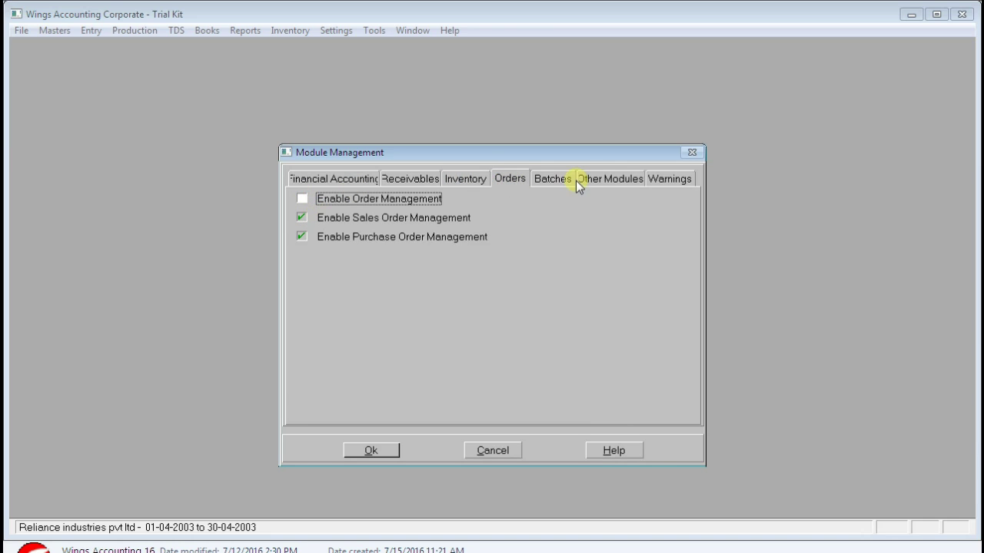
{"action": "left_click", "coordinate": [548, 181]}
{"action": "left_click", "coordinate": [308, 196]}
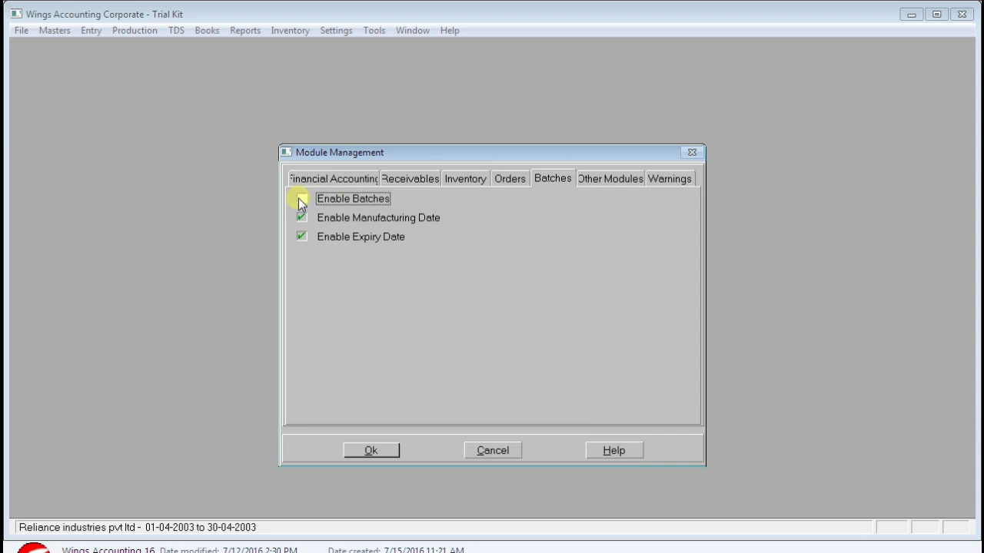
{"action": "left_click", "coordinate": [601, 178]}
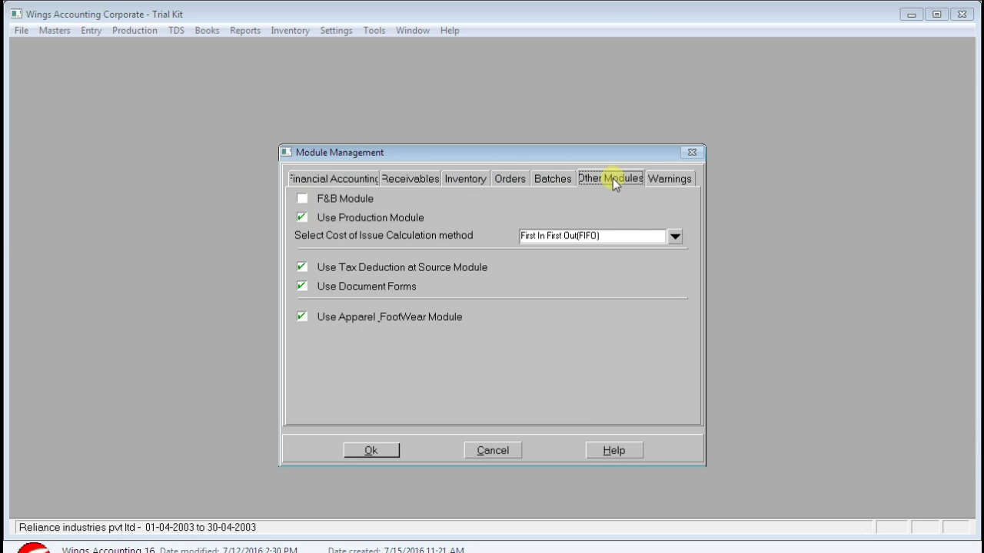
{"action": "left_click", "coordinate": [671, 179]}
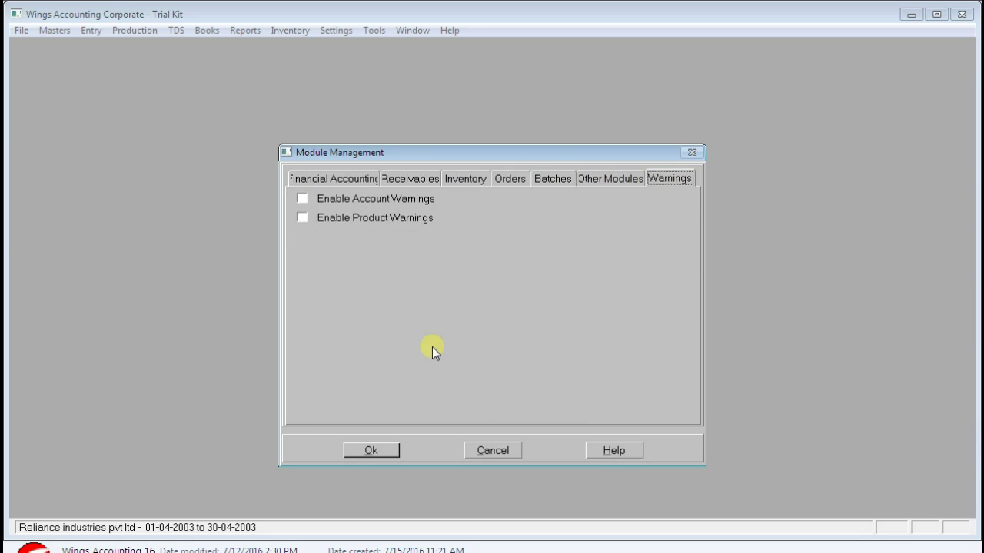
{"action": "left_click", "coordinate": [375, 449]}
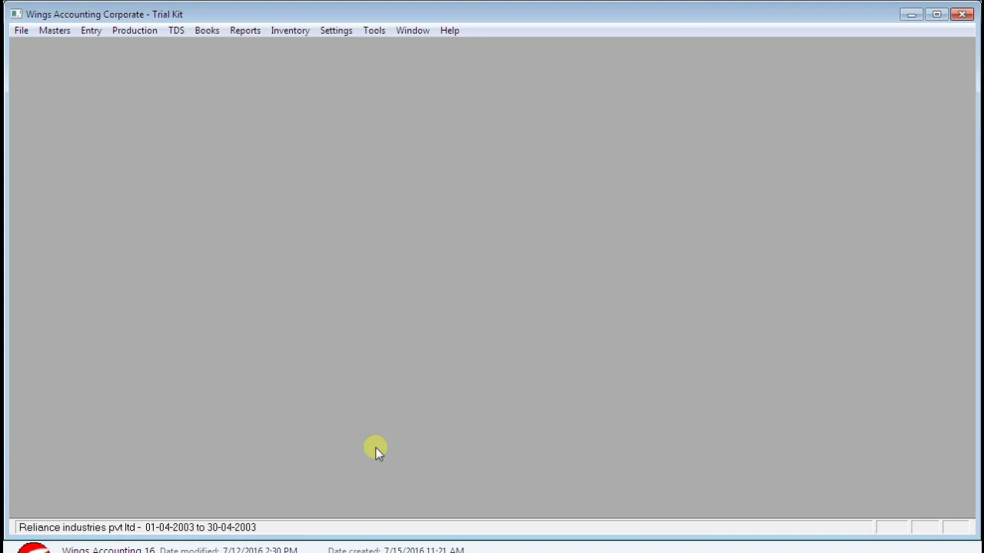
{"action": "left_click", "coordinate": [86, 32]}
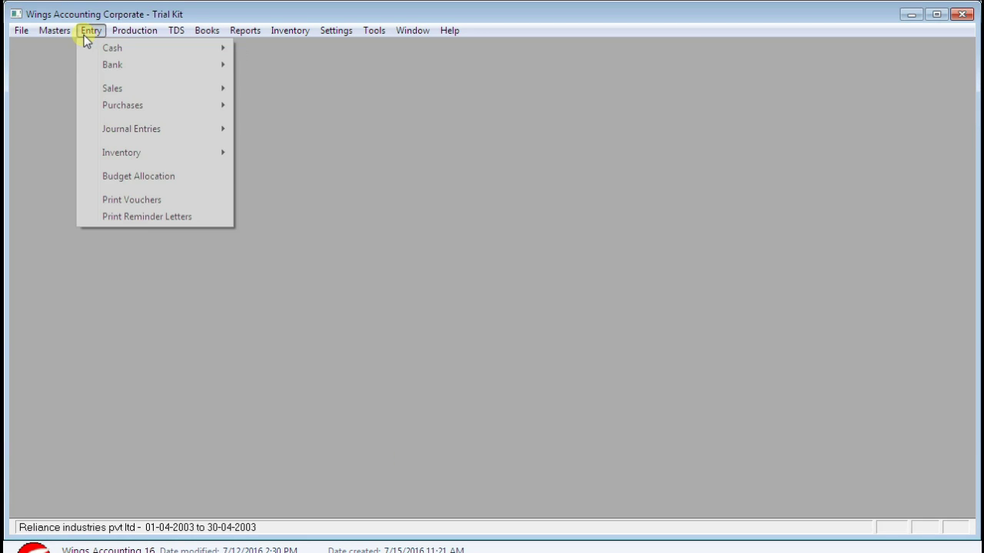
{"action": "mouse_move", "coordinate": [180, 110]}
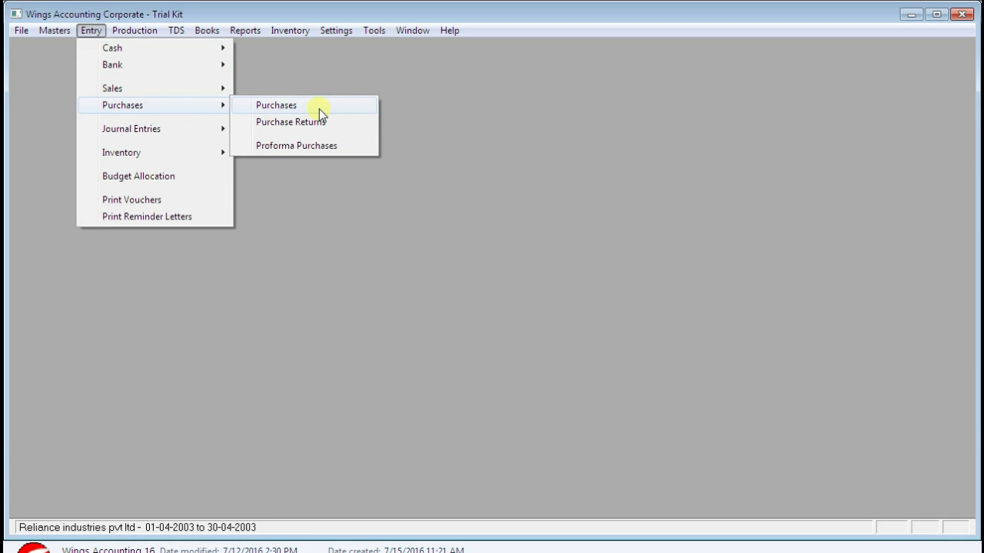
{"action": "left_click", "coordinate": [279, 108]}
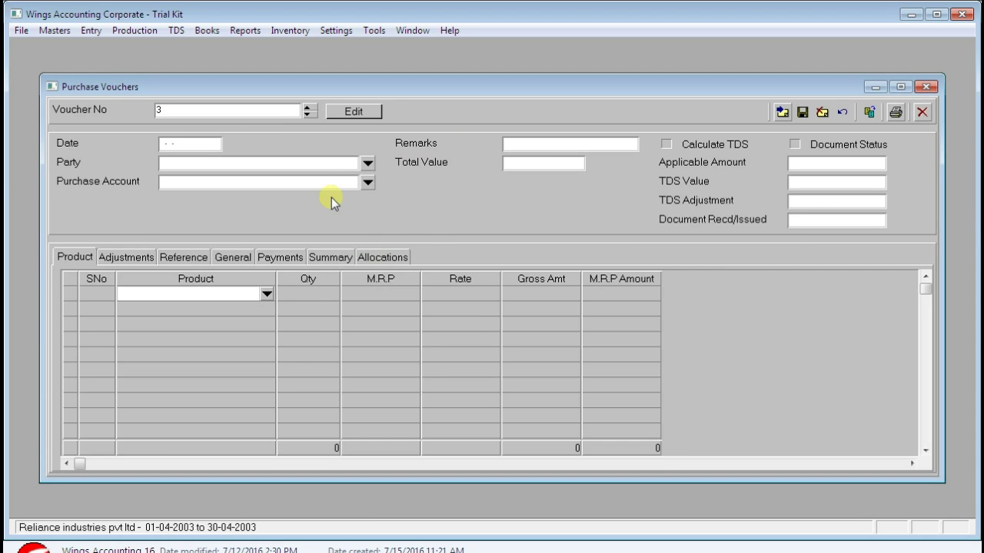
{"action": "left_click", "coordinate": [930, 87]}
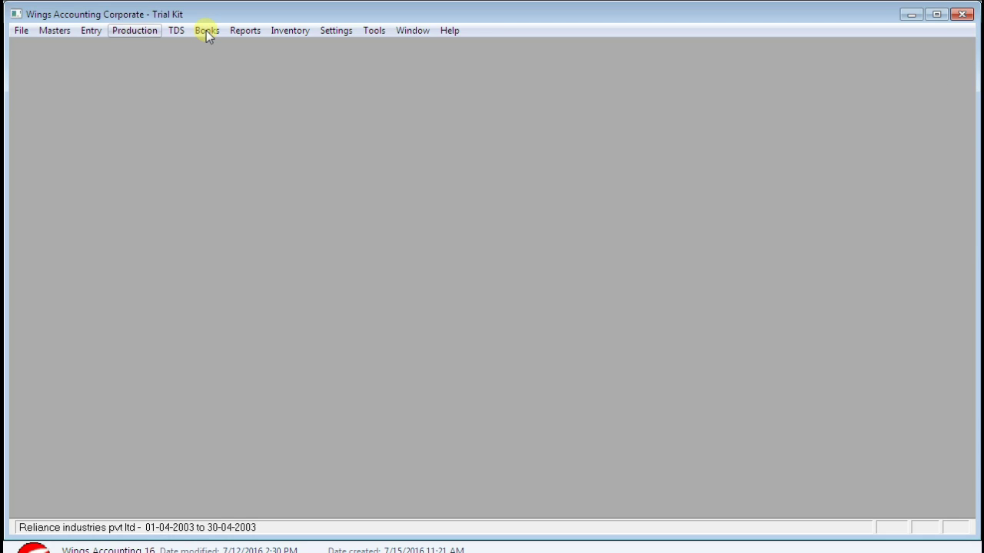
Step: Open Cash Receipts and bring up voucher CR-1 for editing
{"action": "left_click", "coordinate": [95, 34]}
{"action": "mouse_move", "coordinate": [132, 54]}
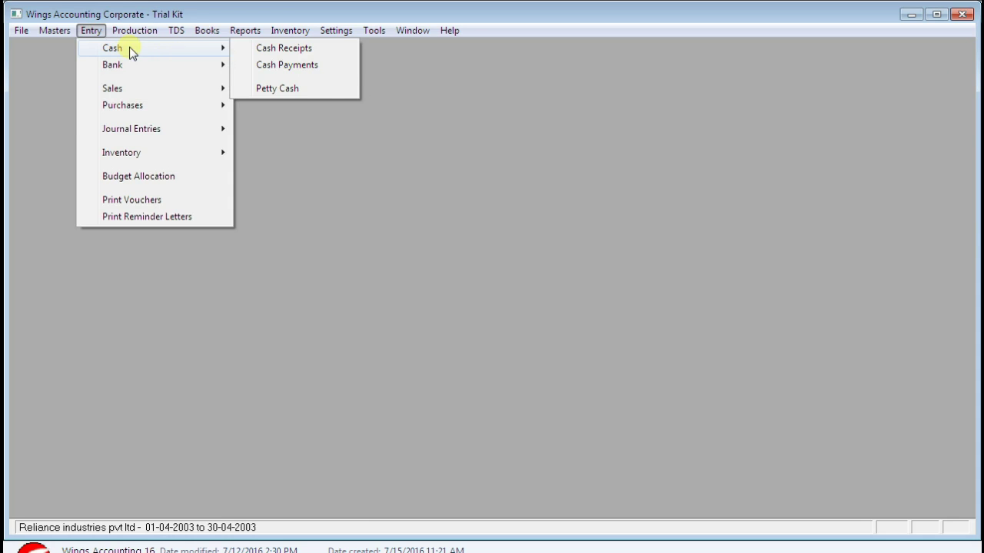
{"action": "left_click", "coordinate": [301, 52]}
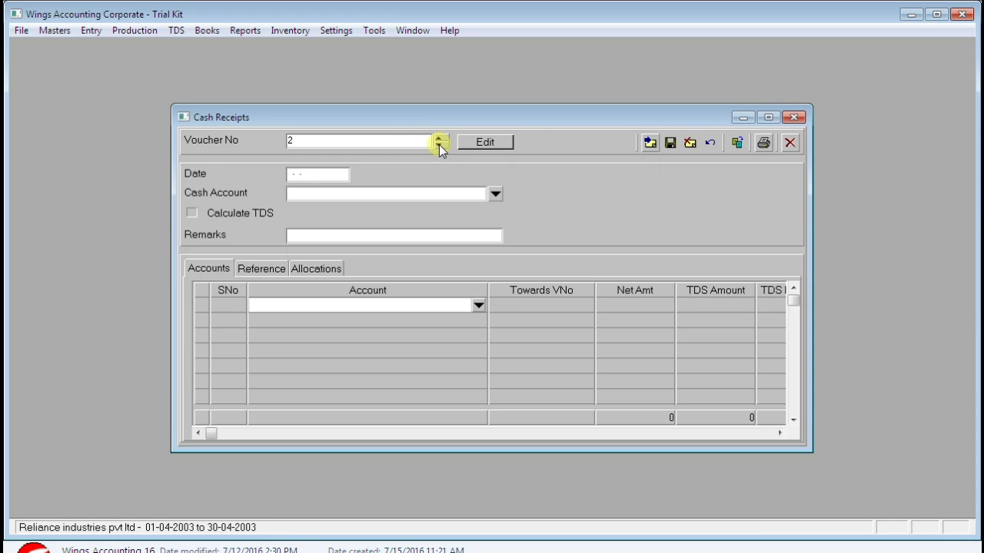
{"action": "left_click", "coordinate": [442, 146]}
{"action": "left_click", "coordinate": [500, 145]}
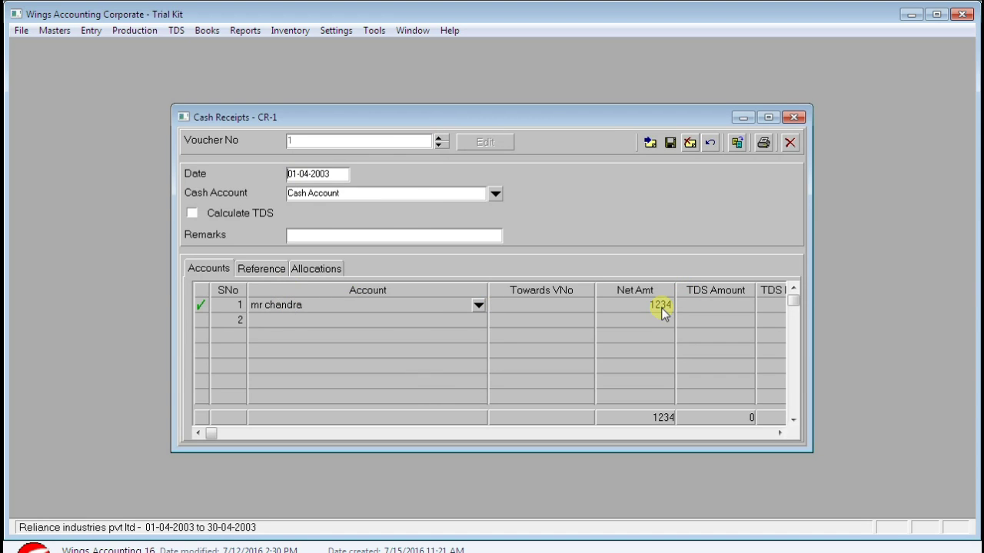
Step: Change the first line's net amount to 12340
{"action": "left_click", "coordinate": [670, 143]}
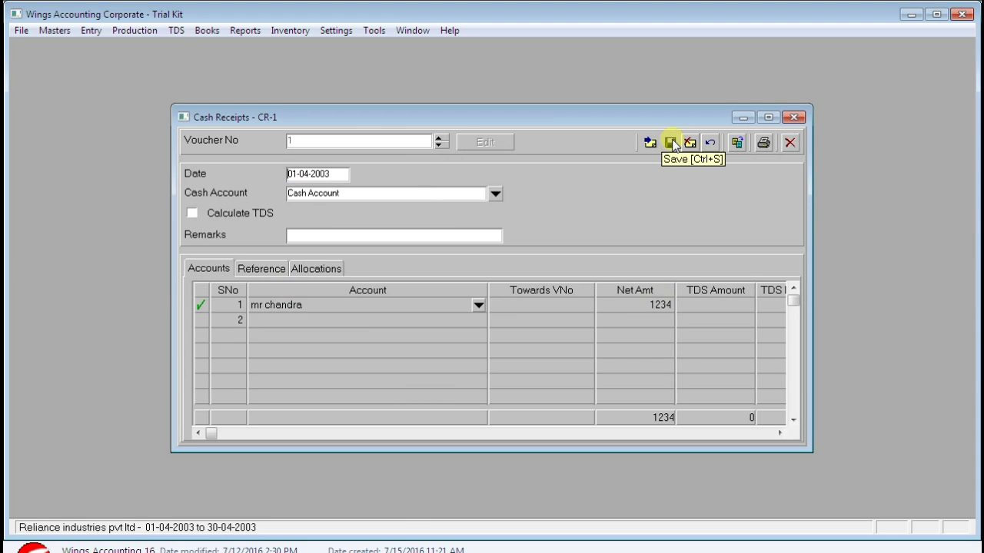
{"action": "left_click", "coordinate": [410, 307]}
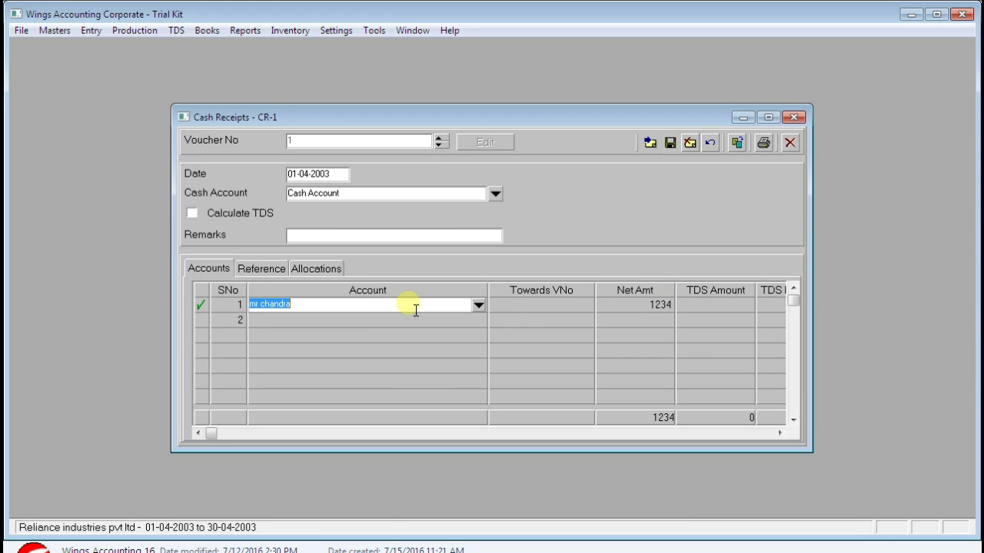
{"action": "left_click", "coordinate": [632, 307]}
{"action": "type", "text": "0"}
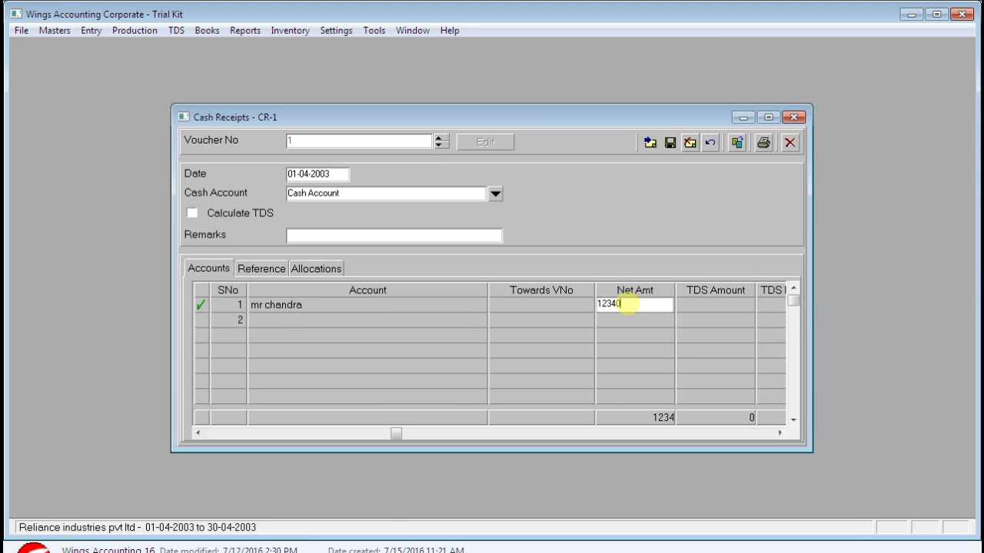
{"action": "key", "text": "Return"}
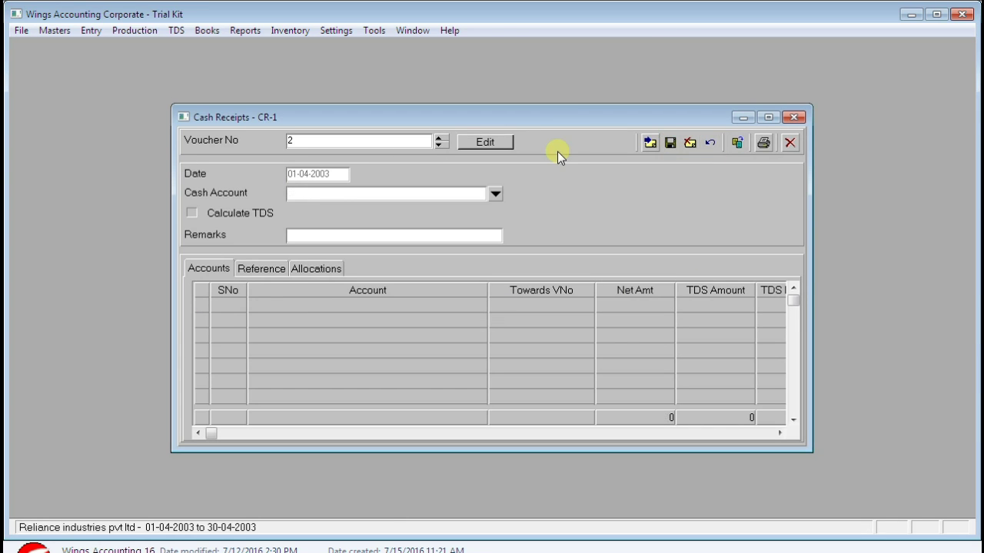
Step: Begin cash receipt CR-2 dated 01-04-2003 and list the ledger accounts for line 1
{"action": "left_click", "coordinate": [480, 143]}
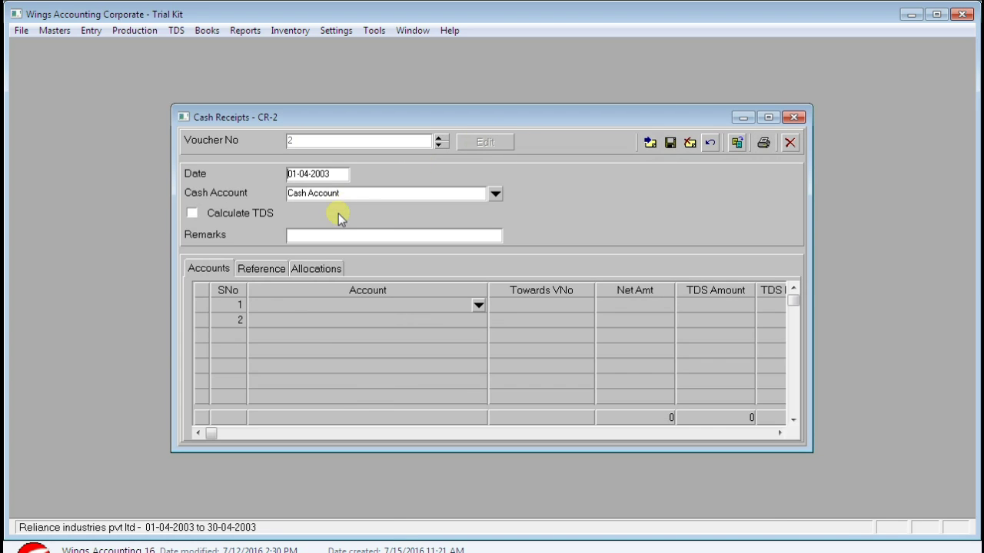
{"action": "left_click", "coordinate": [275, 306]}
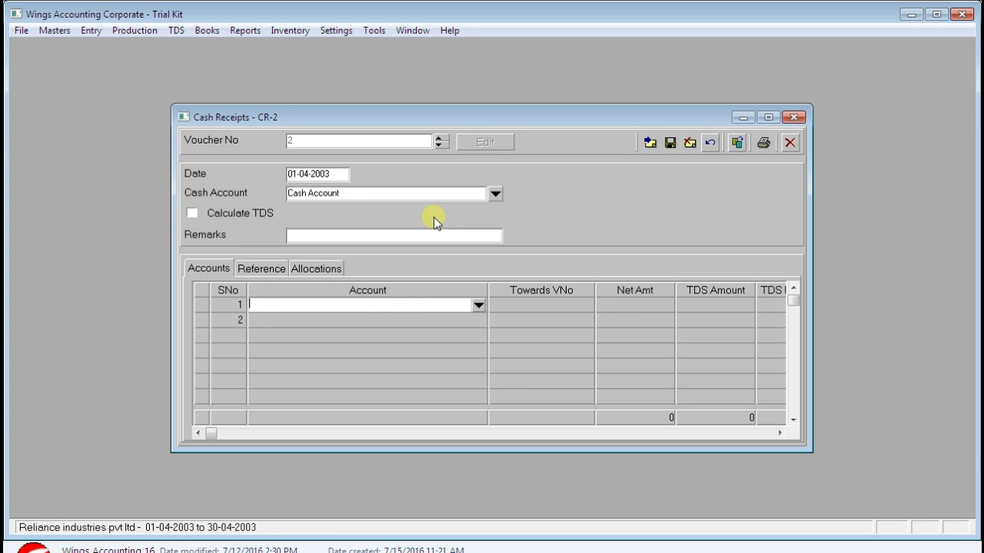
{"action": "key", "text": "F4"}
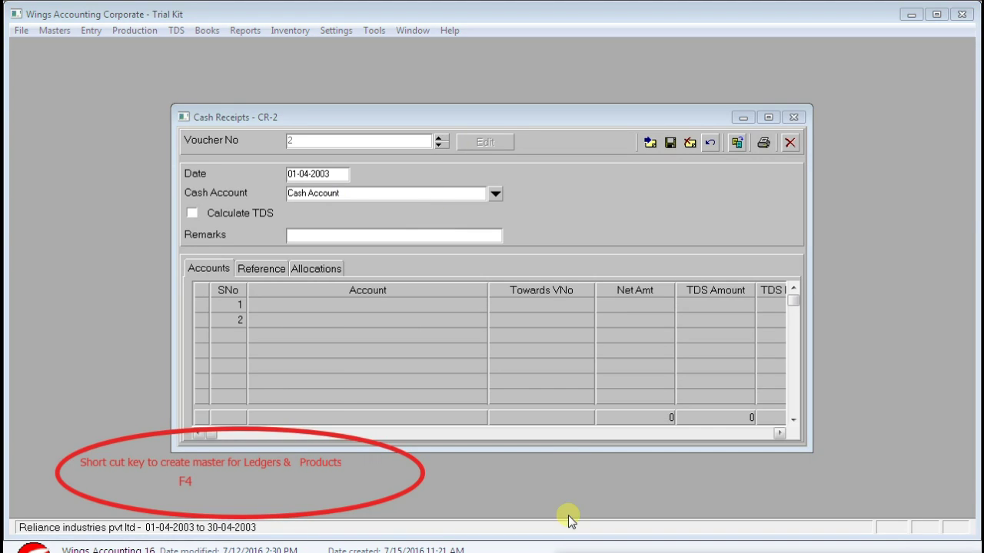
{"action": "left_click", "coordinate": [558, 194]}
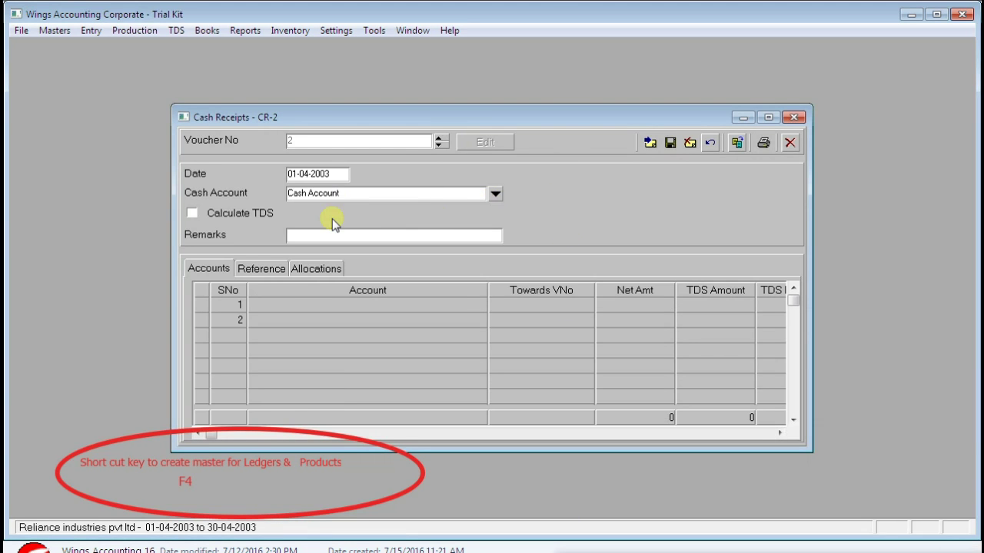
{"action": "left_click", "coordinate": [308, 304]}
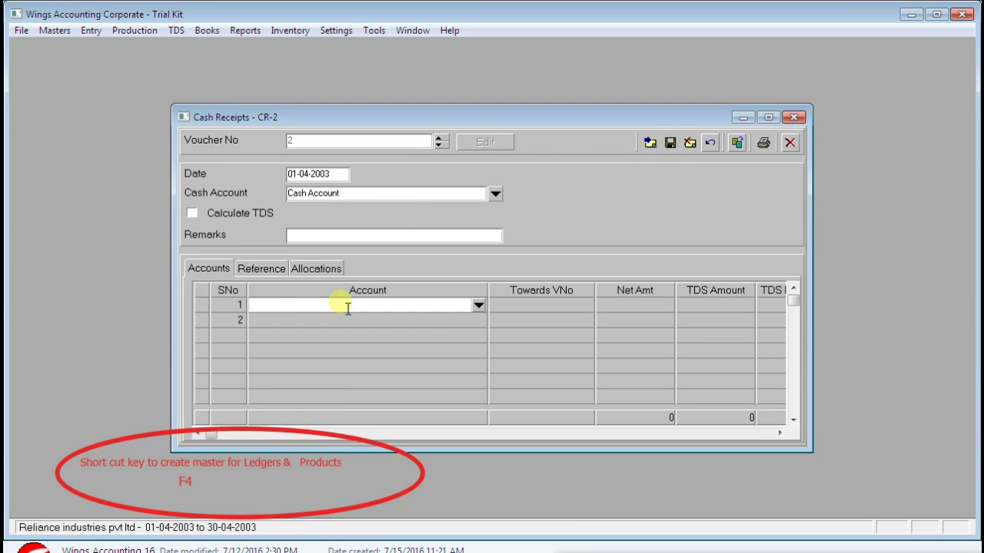
{"action": "left_click", "coordinate": [478, 305]}
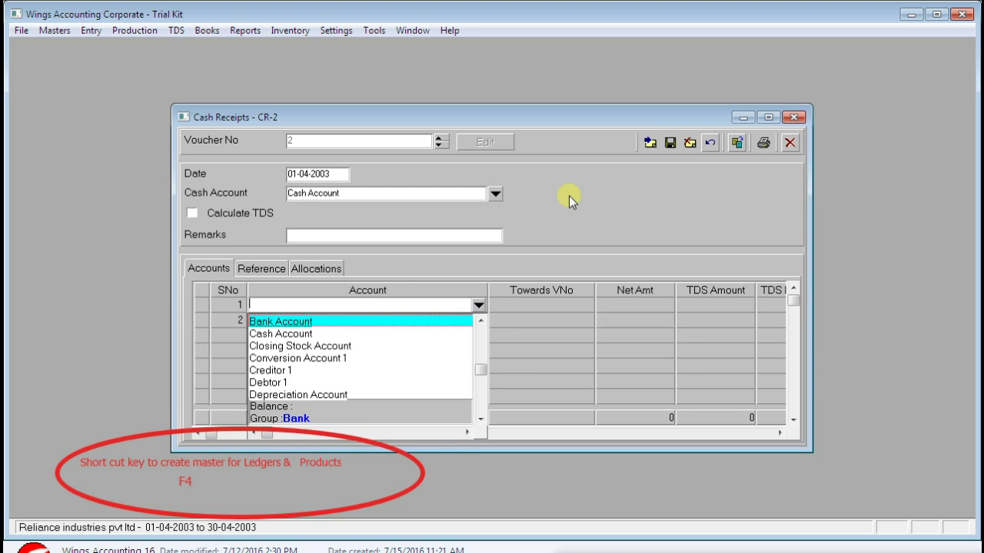
Step: Create ledger 'Commission received' with parent group Incomes through Create Masters
{"action": "left_click", "coordinate": [55, 31]}
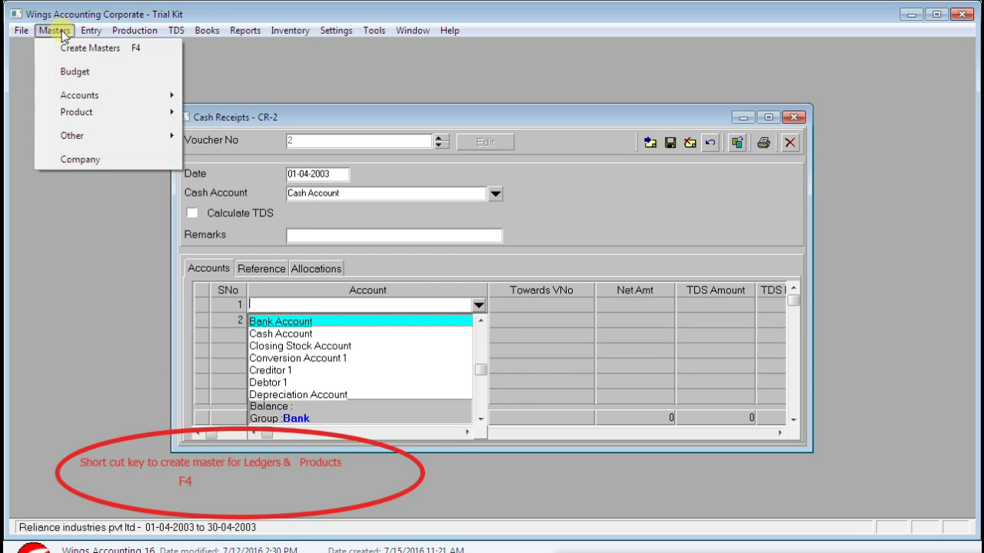
{"action": "left_click", "coordinate": [80, 49]}
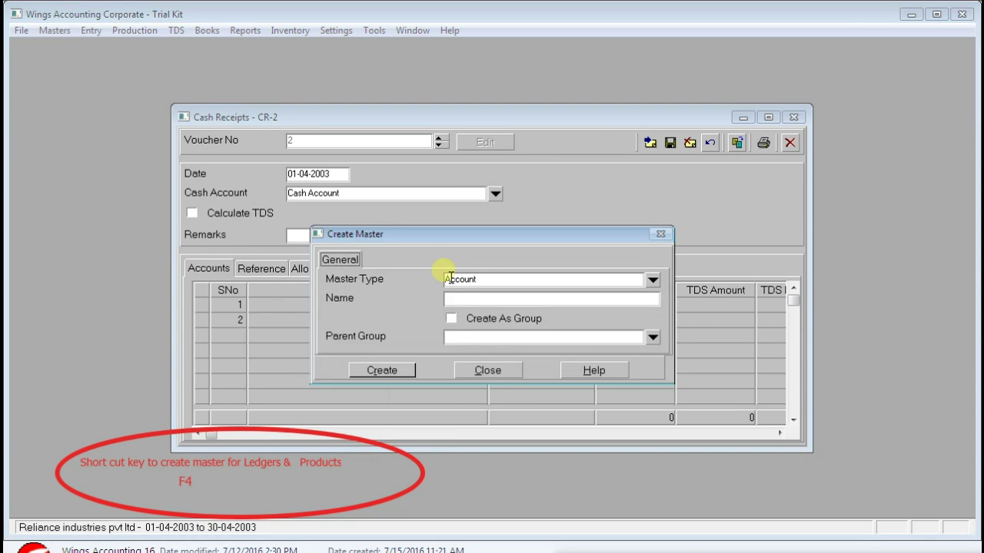
{"action": "left_click", "coordinate": [478, 301]}
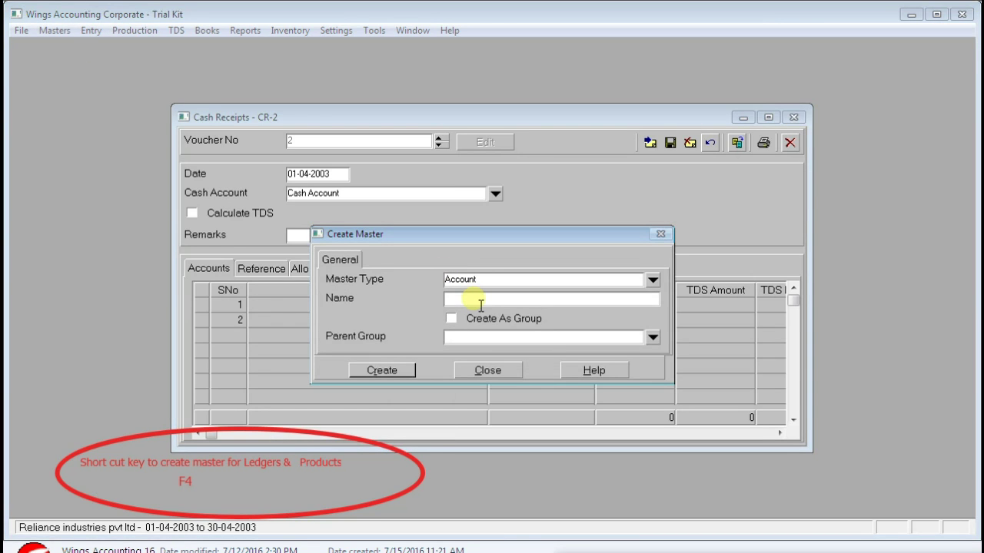
{"action": "type", "text": "Commission received"}
{"action": "key", "text": "Tab"}
{"action": "key", "text": "Tab"}
{"action": "type", "text": "Income"}
{"action": "key", "text": "Tab"}
{"action": "key", "text": "Tab"}
{"action": "key", "text": "shift+Tab"}
{"action": "key", "text": "Return"}
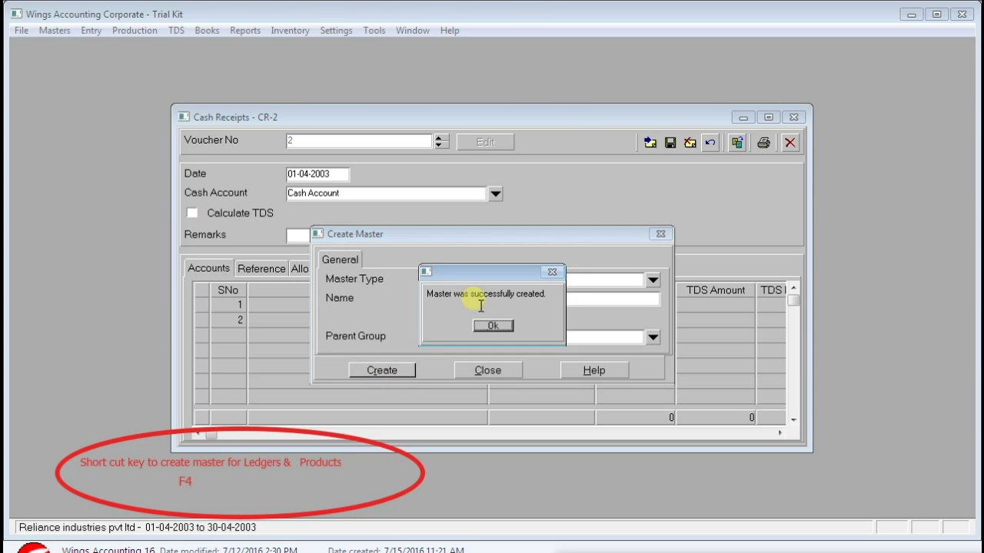
{"action": "key", "text": "Return"}
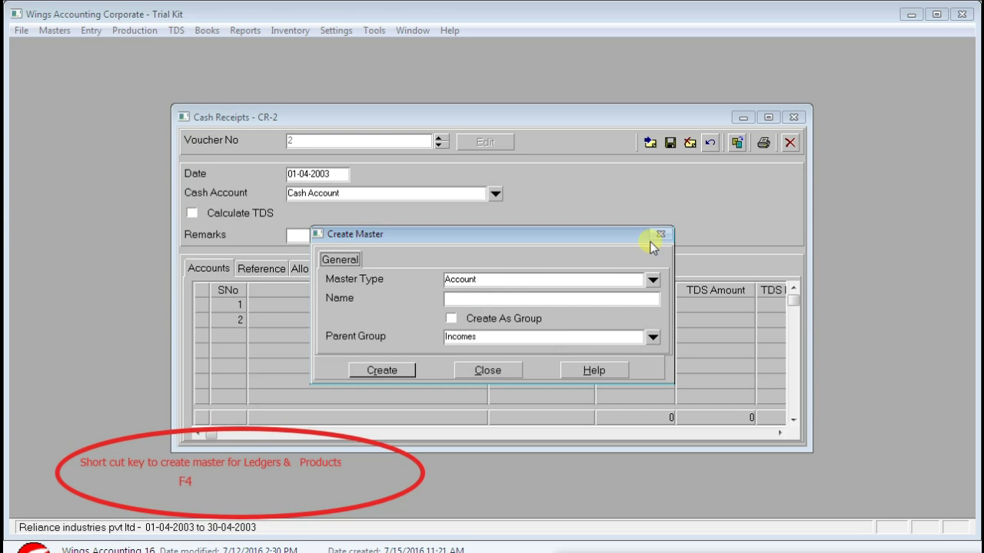
Step: Credit Commission received with 1000 on CR-2's first line and save the receipt
{"action": "left_click", "coordinate": [487, 372]}
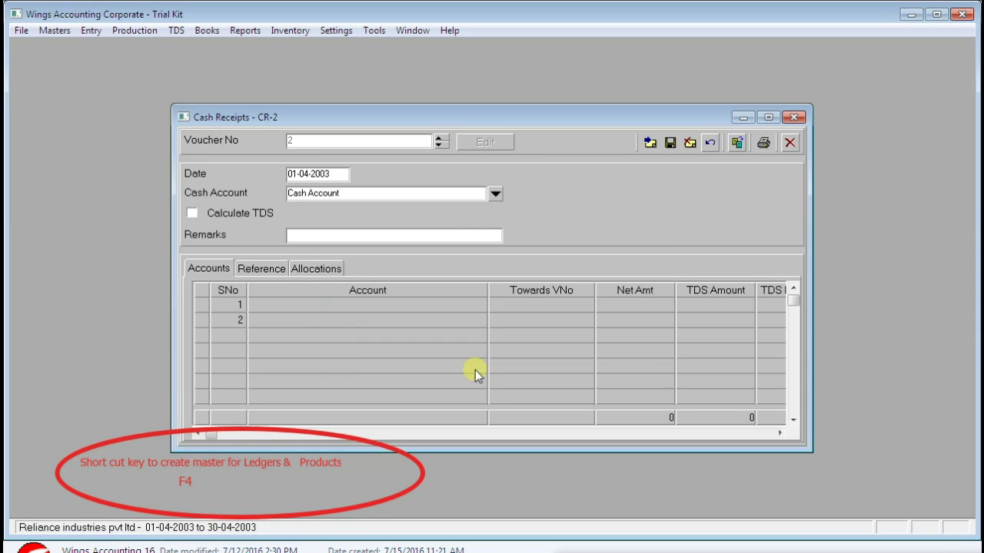
{"action": "left_click", "coordinate": [285, 304]}
{"action": "type", "text": "c"}
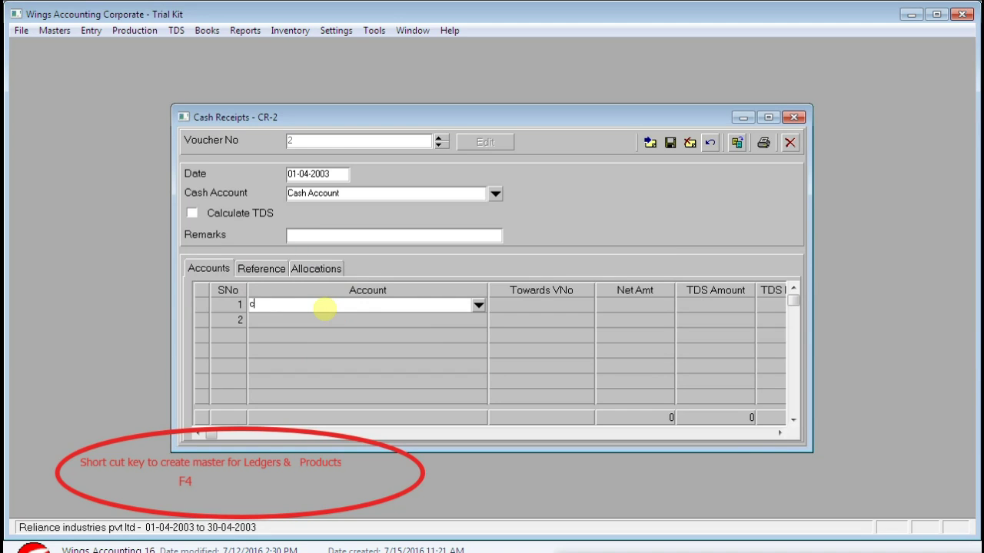
{"action": "type", "text": "ommis"}
{"action": "key", "text": "Return"}
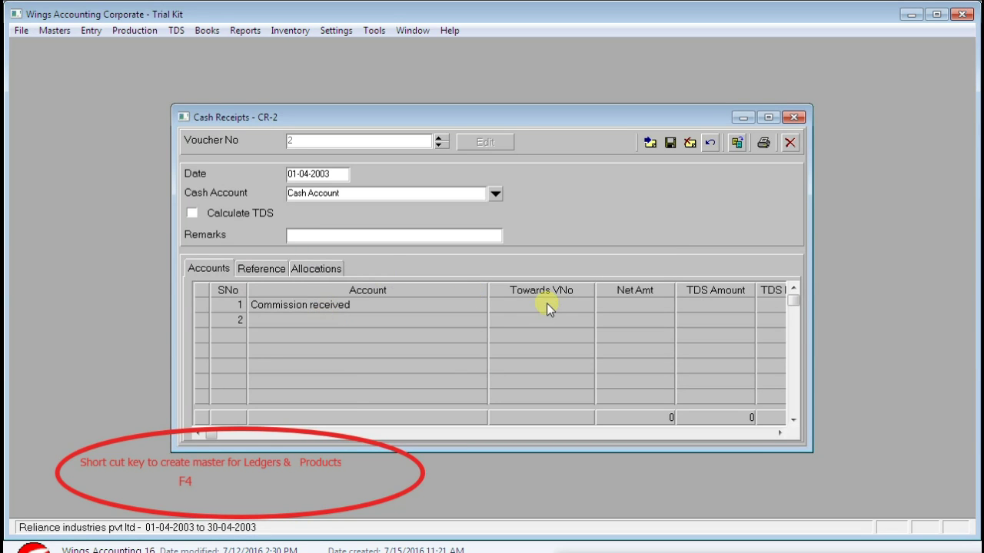
{"action": "left_click", "coordinate": [632, 308]}
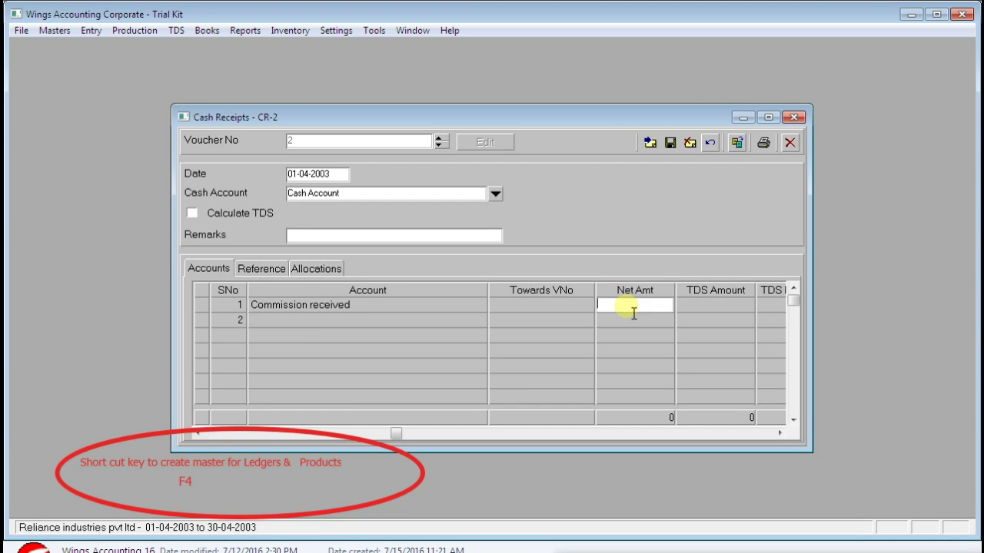
{"action": "type", "text": "1000"}
{"action": "key", "text": "Return"}
{"action": "key", "text": "Return"}
{"action": "key", "text": "Return"}
{"action": "key", "text": "Return"}
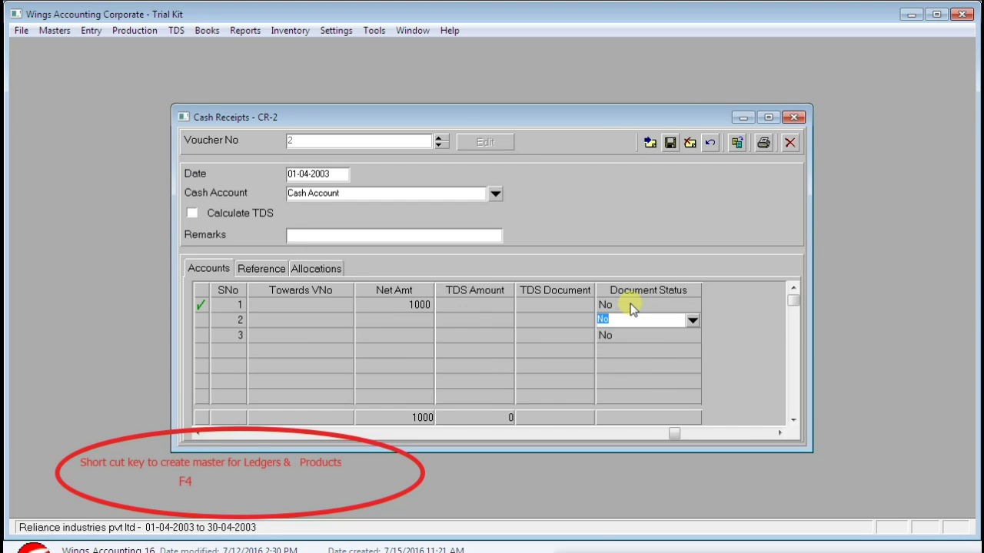
{"action": "left_click", "coordinate": [670, 145]}
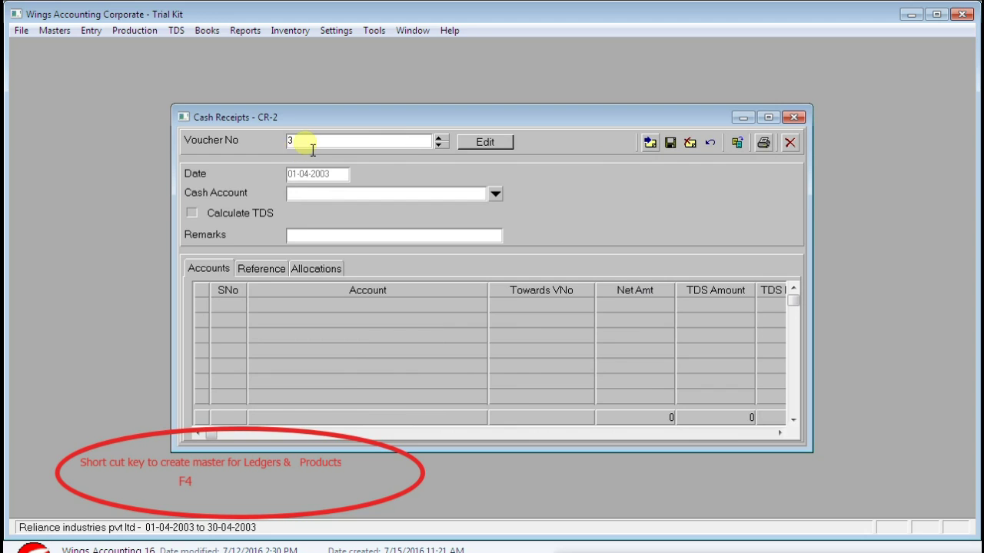
Step: Reopen Cash Receipts and start new voucher CR-3
{"action": "left_click", "coordinate": [794, 117]}
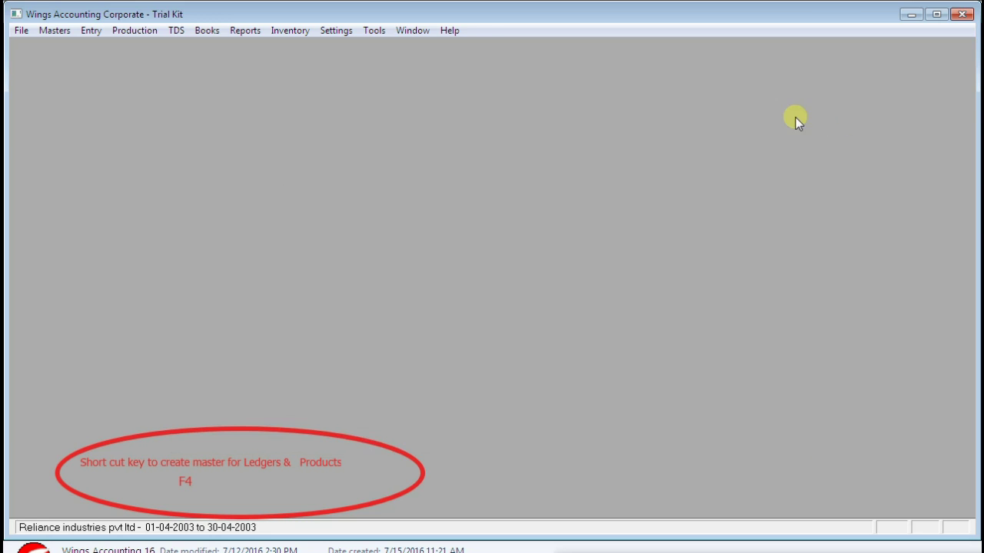
{"action": "left_click", "coordinate": [91, 31]}
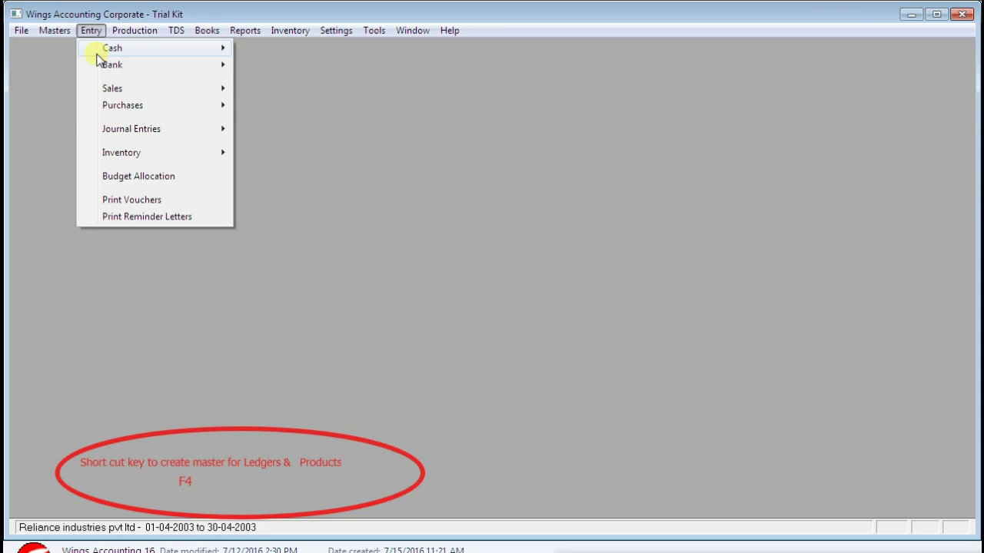
{"action": "mouse_move", "coordinate": [135, 69]}
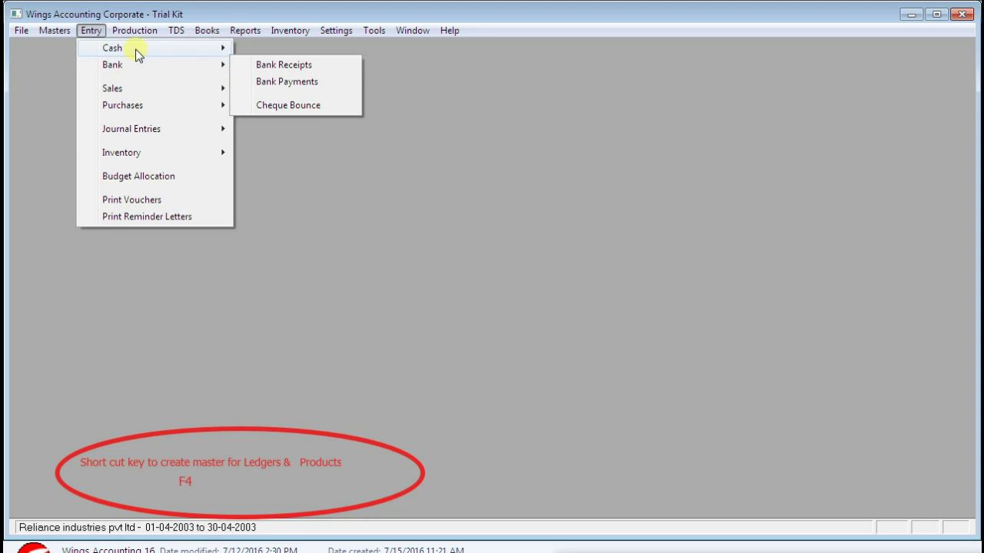
{"action": "mouse_move", "coordinate": [155, 46]}
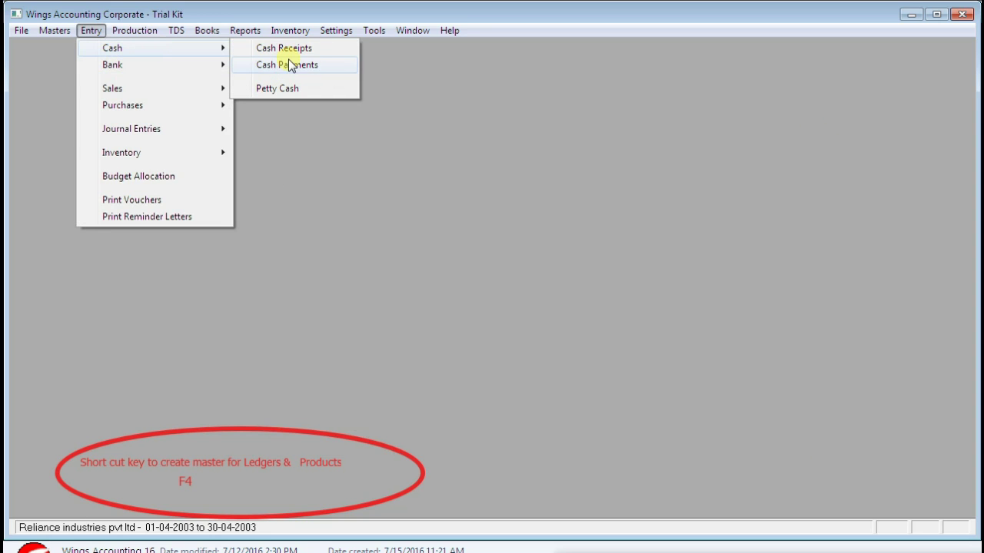
{"action": "left_click", "coordinate": [313, 50]}
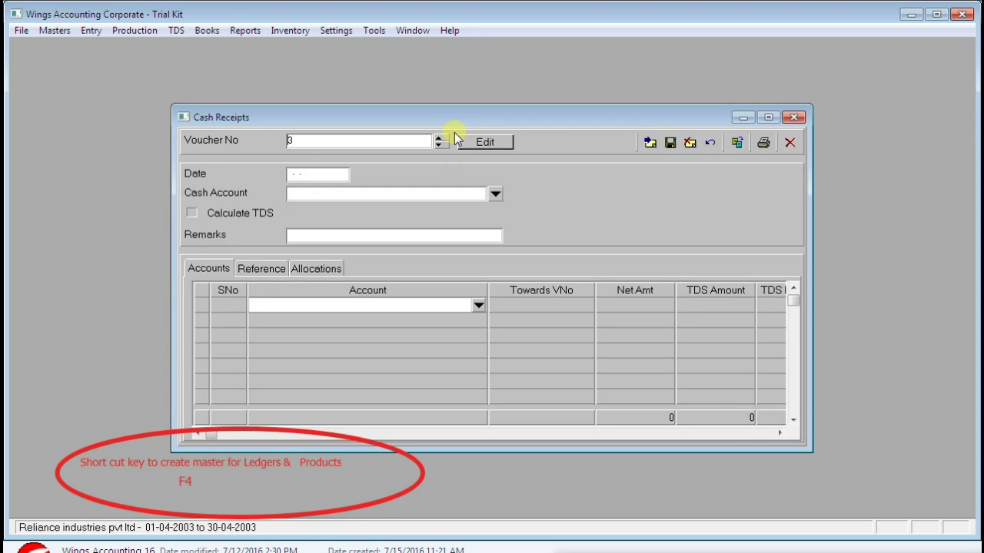
{"action": "left_click", "coordinate": [491, 146]}
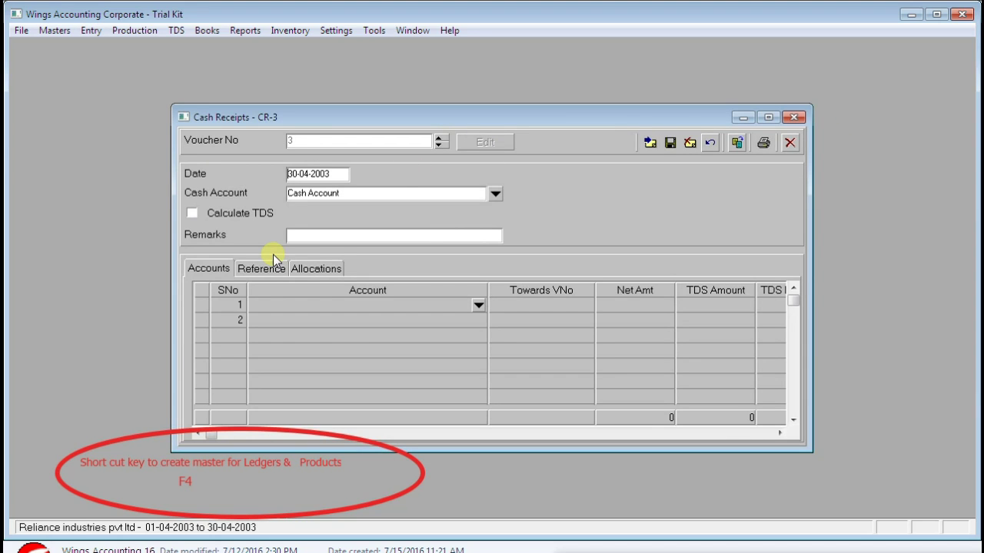
Step: Record CR-3 dated 01-04-2003 crediting Rent with 2000, save it and close the window
{"action": "type", "text": "01"}
{"action": "key", "text": "Tab"}
{"action": "key", "text": "Tab"}
{"action": "key", "text": "Tab"}
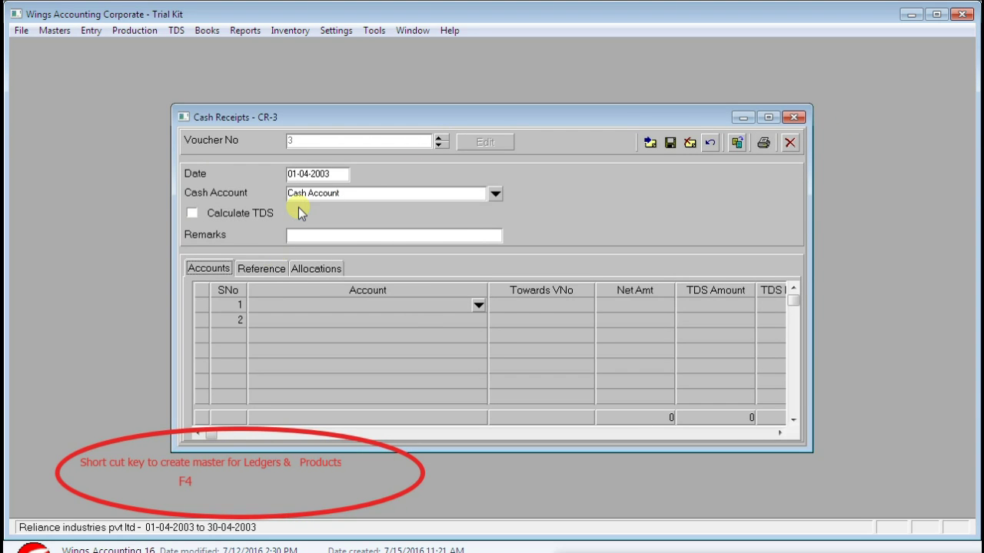
{"action": "key", "text": "Tab"}
{"action": "type", "text": "Rent"}
{"action": "key", "text": "Tab"}
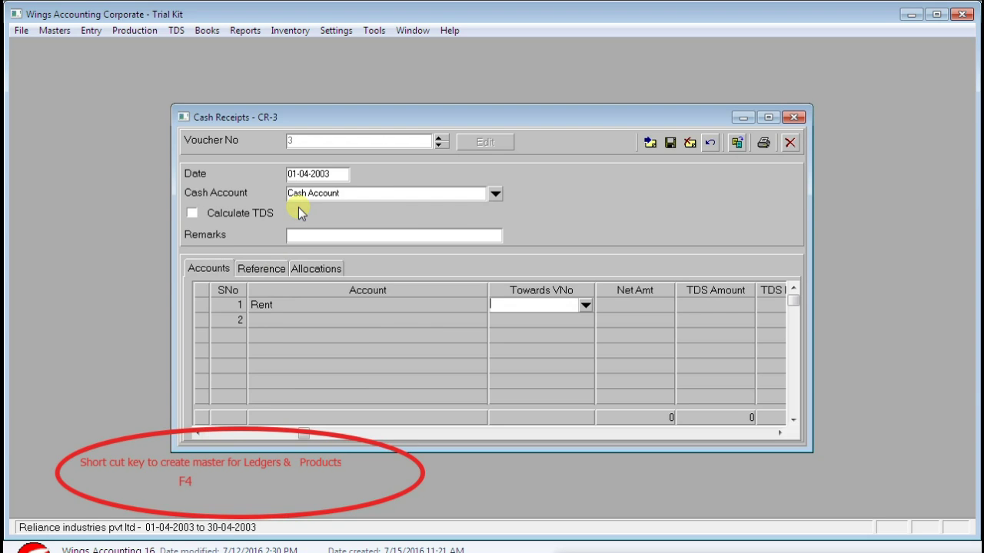
{"action": "key", "text": "Tab"}
{"action": "type", "text": "2000"}
{"action": "key", "text": "Return"}
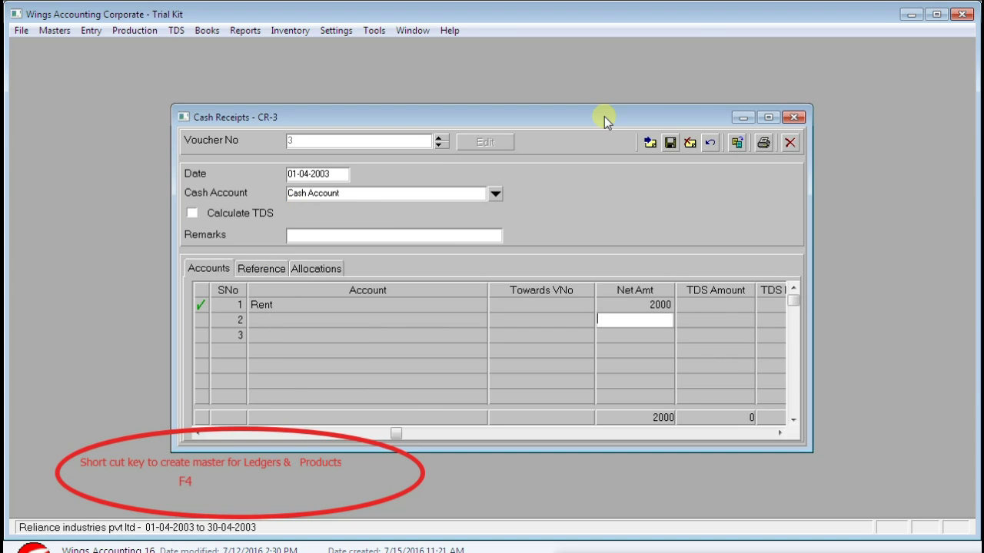
{"action": "left_click", "coordinate": [670, 144]}
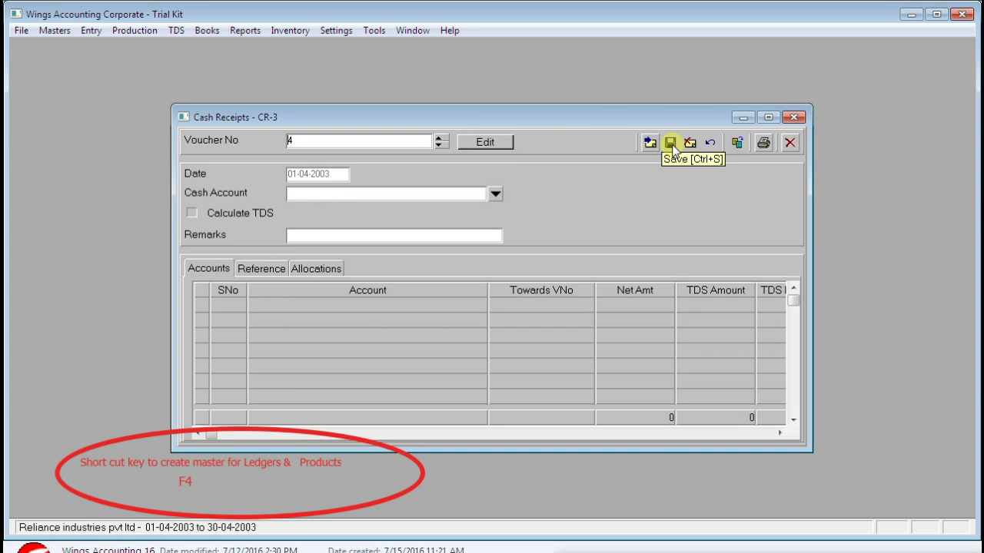
{"action": "left_click", "coordinate": [794, 117]}
{"action": "left_click", "coordinate": [96, 32]}
{"action": "mouse_move", "coordinate": [131, 68]}
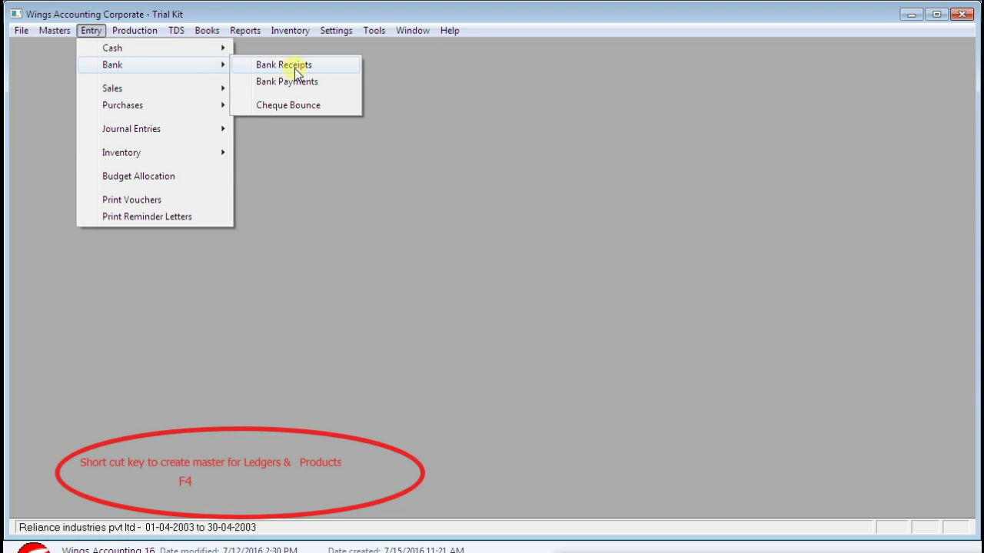
Step: Enter bank receipt BR-1 dated 01-04-2003 for 2000 from the customer's ledger
{"action": "left_click", "coordinate": [289, 69]}
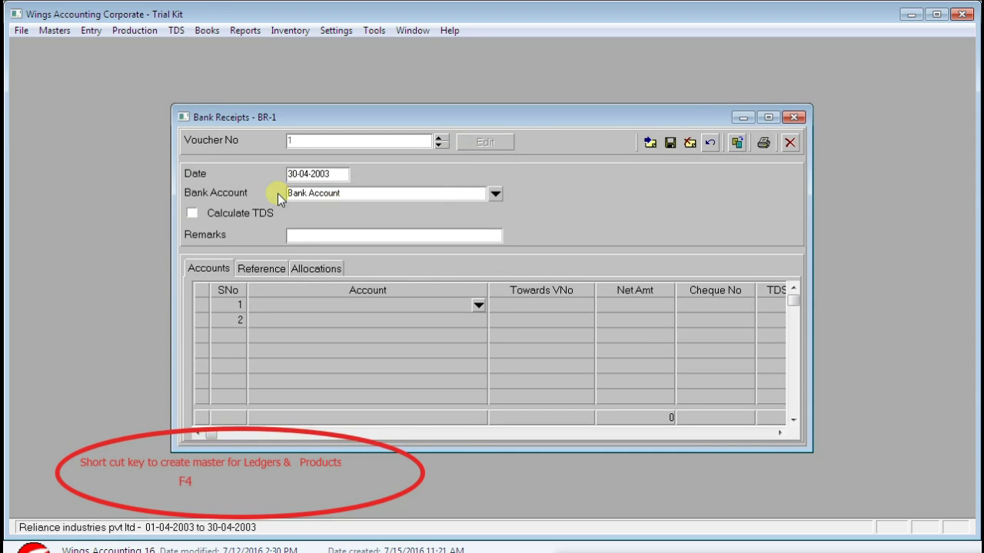
{"action": "type", "text": "01"}
{"action": "key", "text": "Return"}
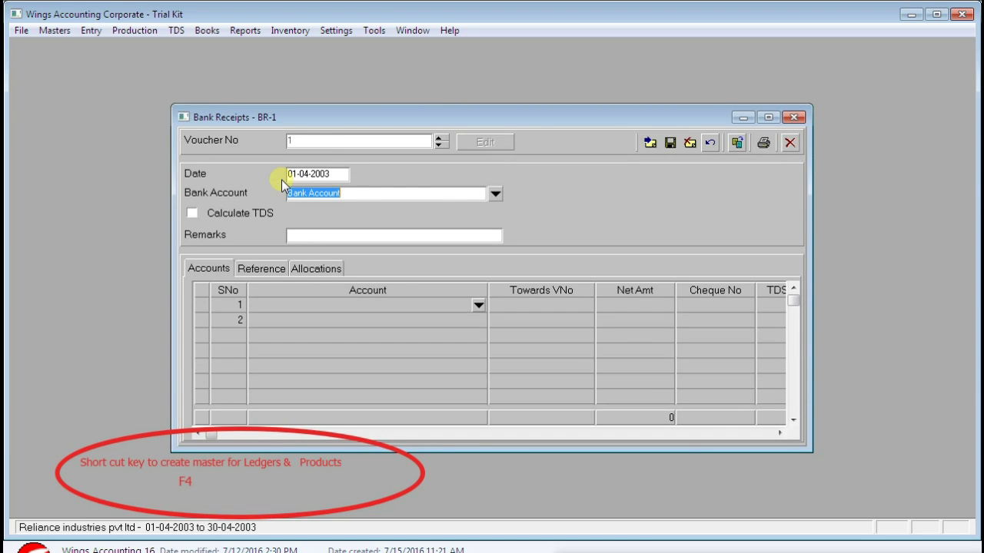
{"action": "key", "text": "Return"}
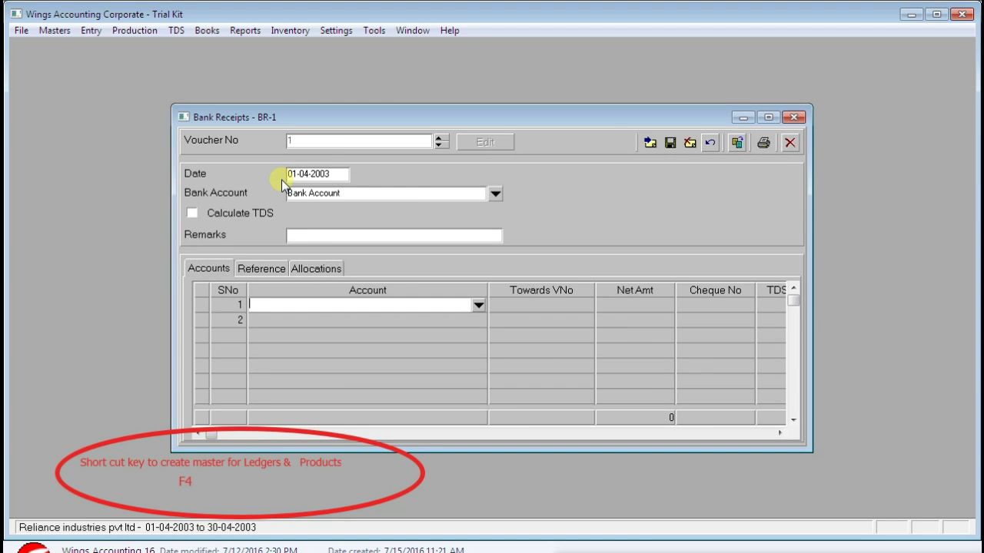
{"action": "type", "text": "mr chandra"}
{"action": "key", "text": "Return"}
{"action": "key", "text": "Return"}
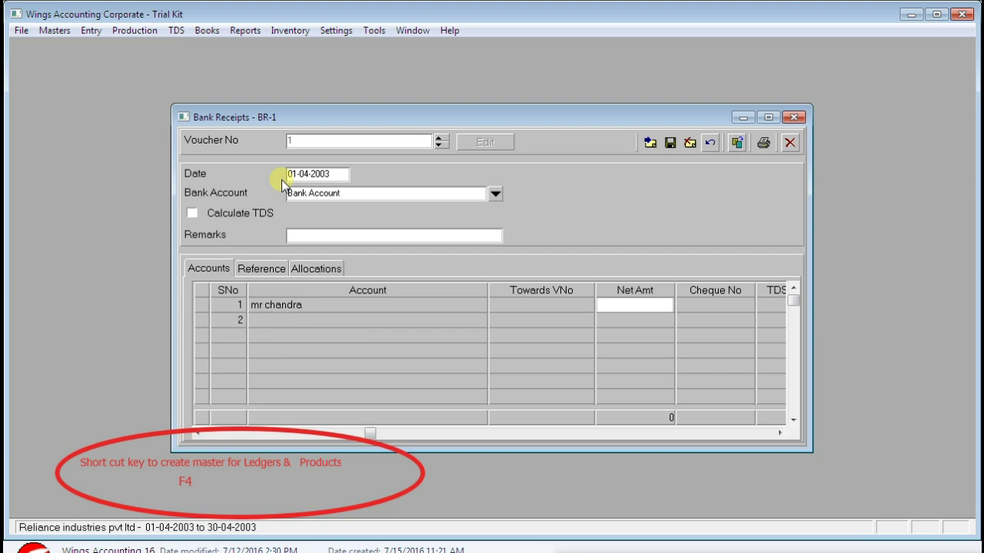
{"action": "type", "text": "2000"}
{"action": "key", "text": "Return"}
{"action": "key", "text": "Return"}
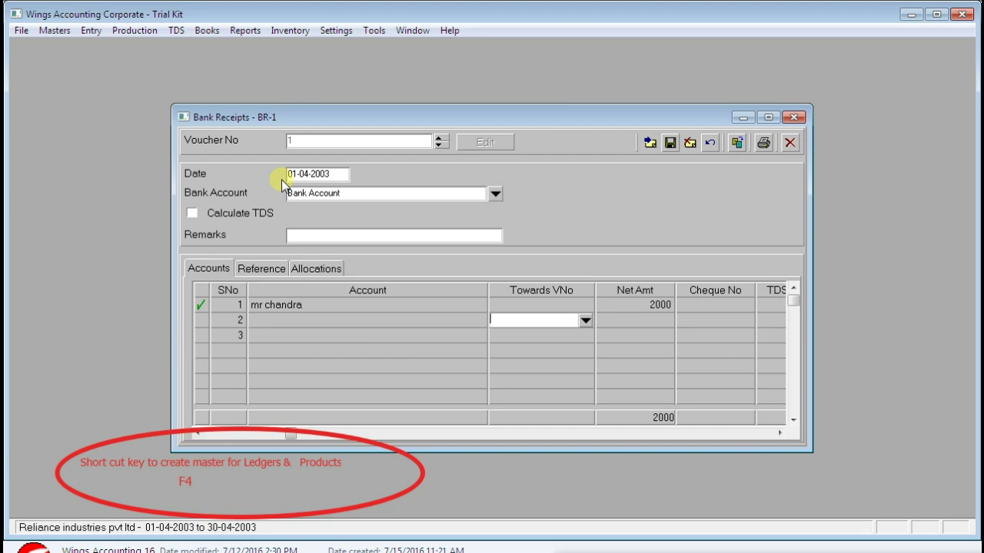
Step: Add the cheque number, save bank receipt BR-1, and close its window
{"action": "left_click", "coordinate": [683, 303]}
{"action": "type", "text": "123456"}
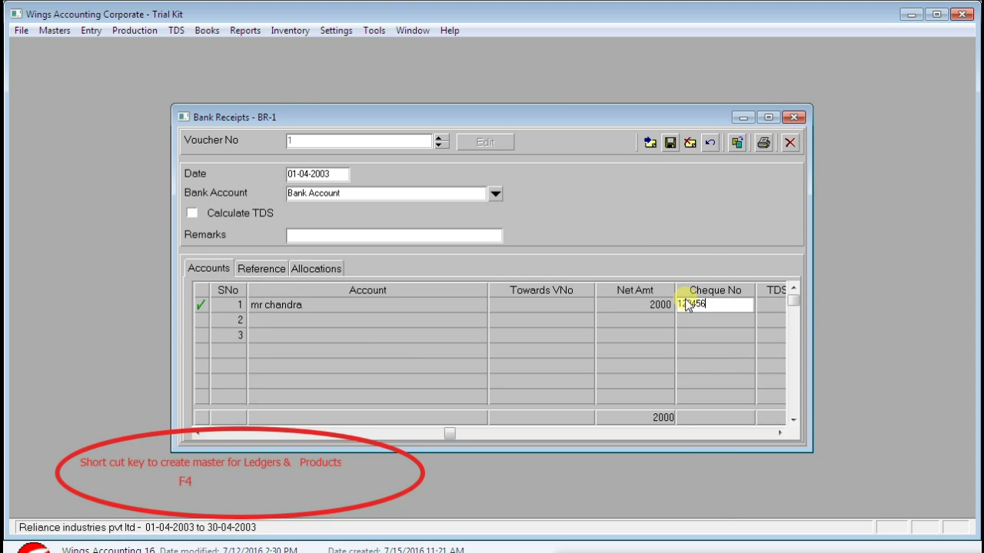
{"action": "left_click", "coordinate": [669, 143]}
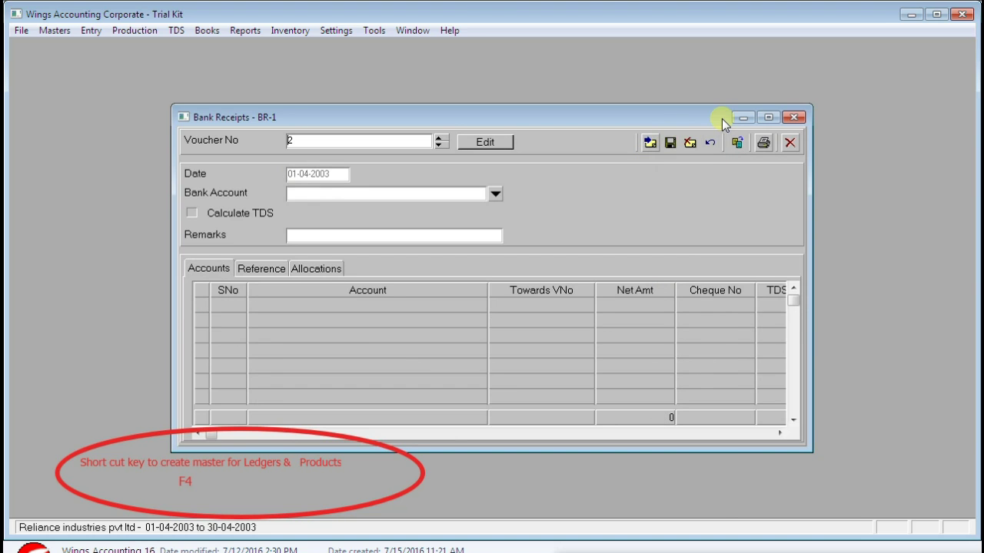
{"action": "left_click", "coordinate": [795, 116]}
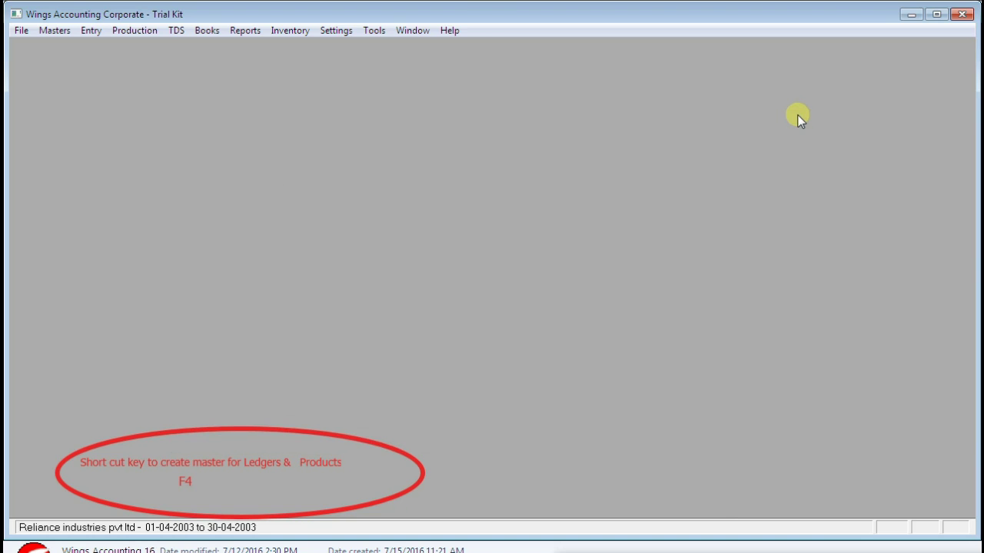
Step: Start a bank payment voucher dated 01-04-2003, then exit Wings with Alt+F4
{"action": "left_click", "coordinate": [91, 31]}
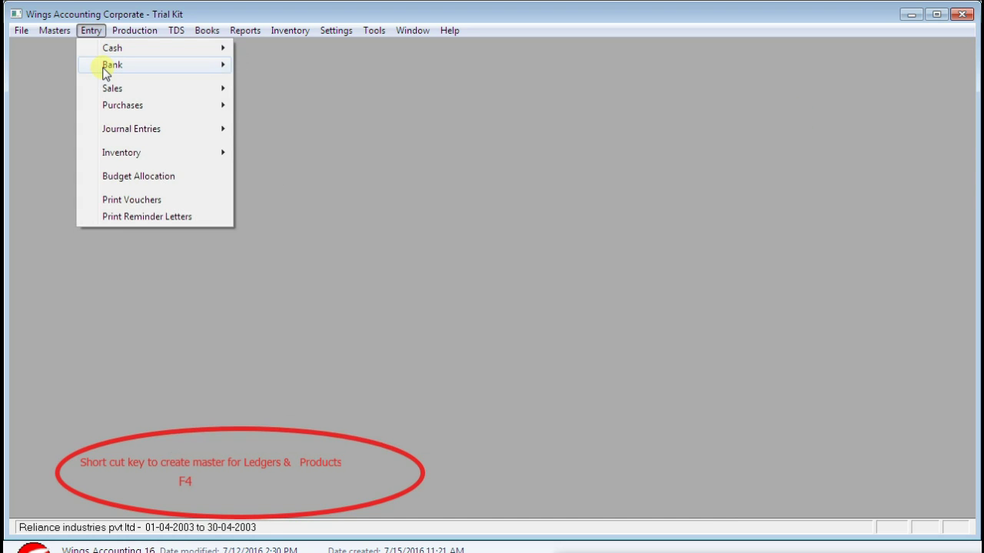
{"action": "mouse_move", "coordinate": [106, 69]}
{"action": "left_click", "coordinate": [311, 85]}
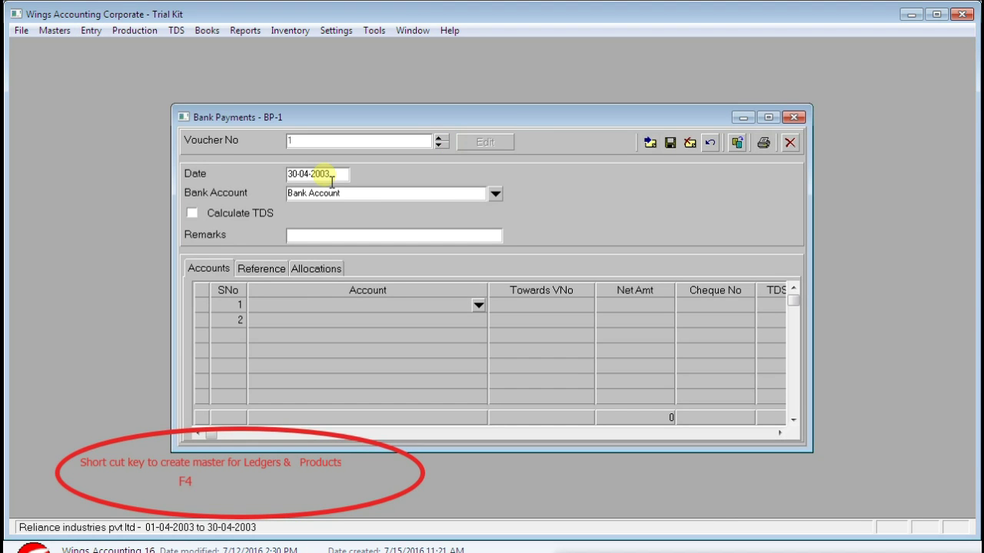
{"action": "key", "text": "Home"}
{"action": "key", "text": "Delete"}
{"action": "key", "text": "Delete"}
{"action": "key", "text": "Delete"}
{"action": "type", "text": "01"}
{"action": "key", "text": "Return"}
{"action": "key", "text": "Return"}
{"action": "key", "text": "Return"}
{"action": "key", "text": "Return"}
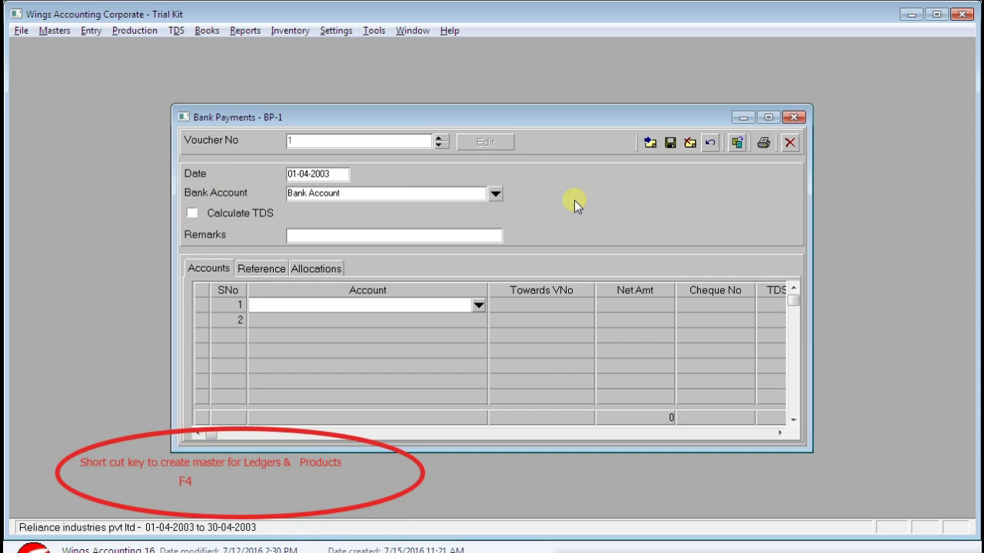
{"action": "key", "text": "alt+F4"}
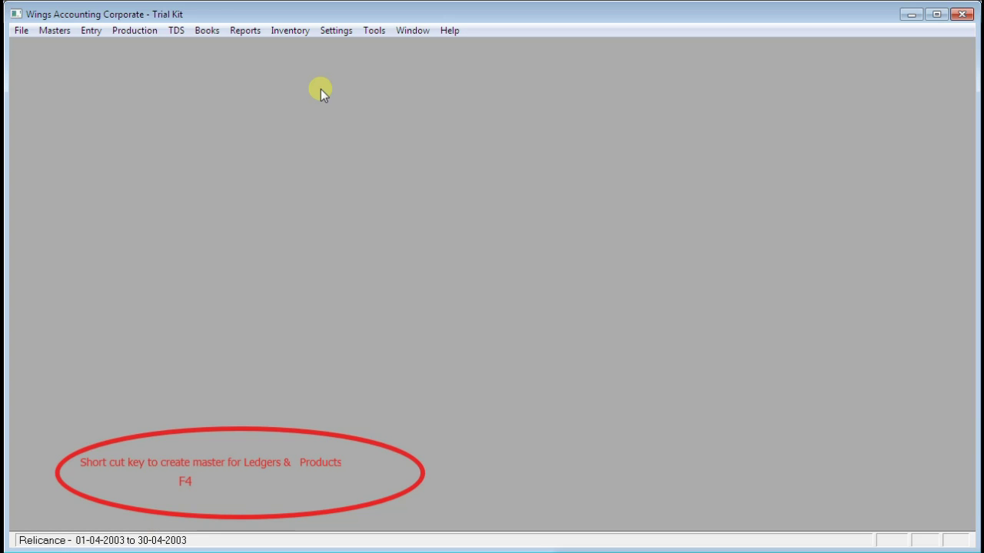
Step: Open a new purchase voucher for Relicance from the Entry > Purchases menu
{"action": "left_click", "coordinate": [86, 30]}
{"action": "mouse_move", "coordinate": [147, 126]}
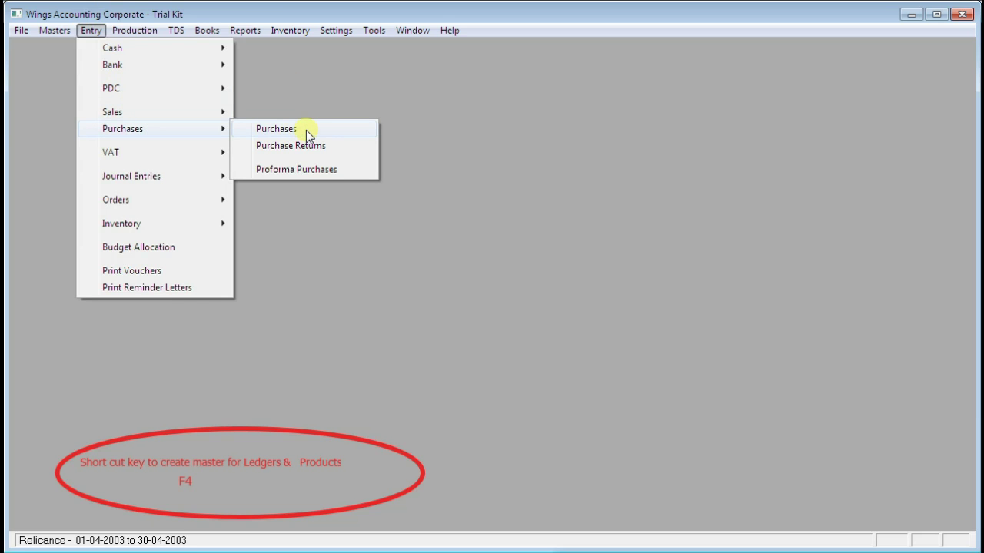
{"action": "left_click", "coordinate": [276, 130]}
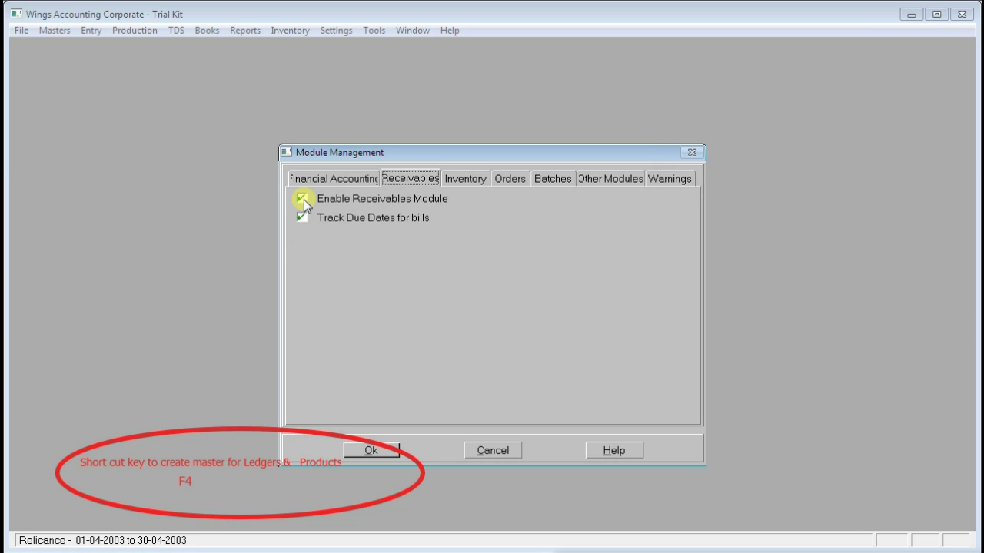
Step: Turn off Receivables and set Inventory stock valuation to Weighted Average Daily
{"action": "left_click", "coordinate": [302, 198]}
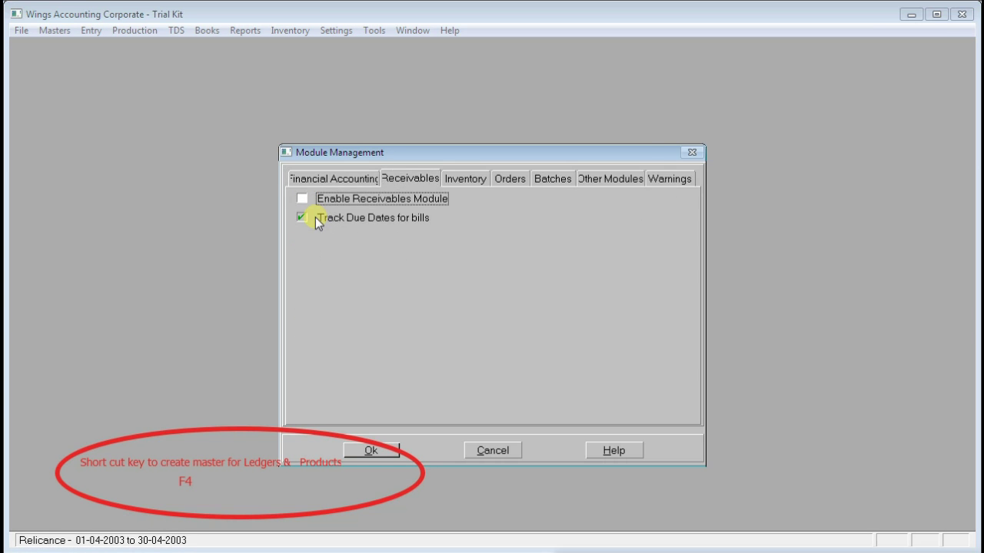
{"action": "left_click", "coordinate": [465, 178]}
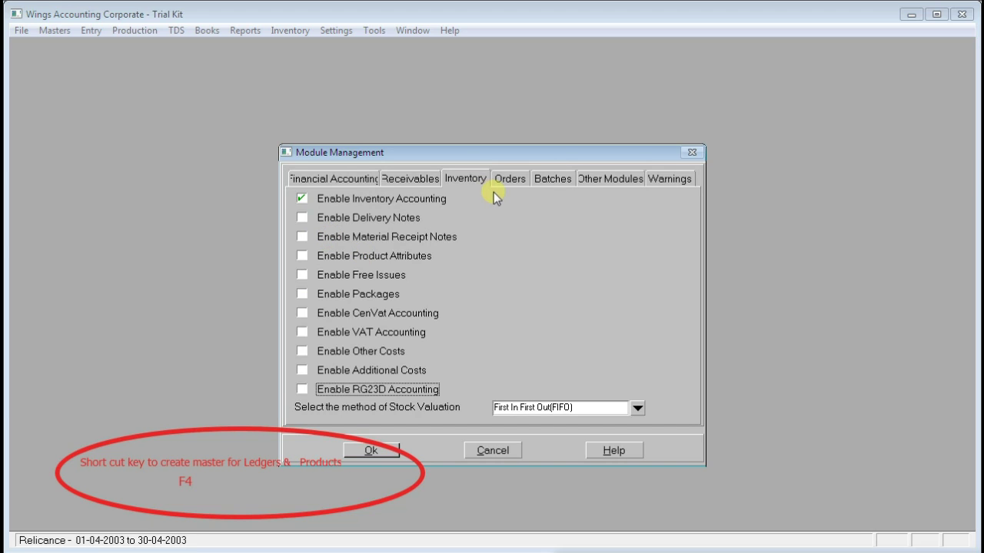
{"action": "left_click", "coordinate": [638, 409]}
{"action": "left_click", "coordinate": [638, 408]}
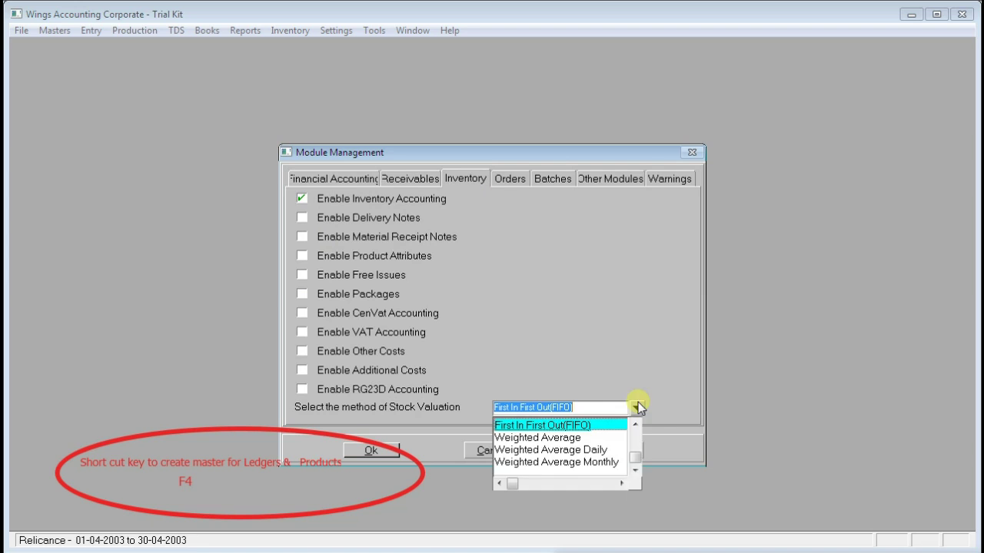
{"action": "left_click", "coordinate": [600, 450]}
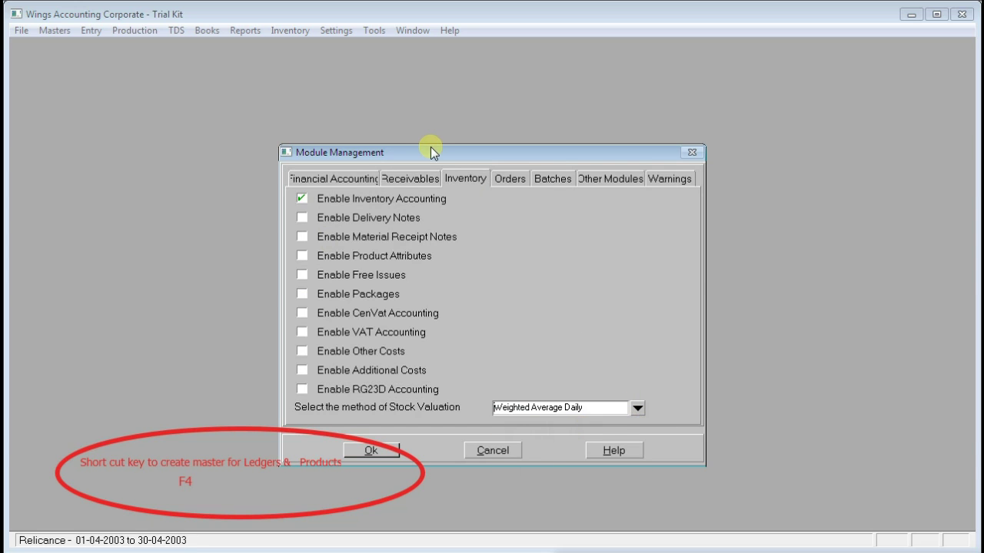
Step: Turn off Order Management and Batches, then review the Other Modules and Warnings options
{"action": "left_click", "coordinate": [511, 180]}
{"action": "left_click", "coordinate": [321, 200]}
{"action": "left_click", "coordinate": [553, 180]}
{"action": "left_click", "coordinate": [365, 200]}
{"action": "left_click", "coordinate": [630, 176]}
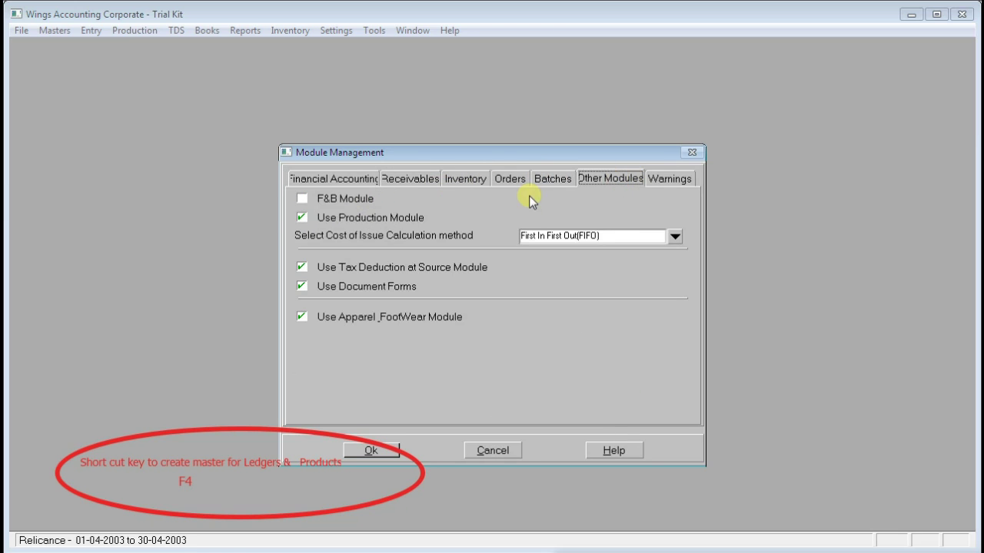
{"action": "left_click", "coordinate": [681, 183]}
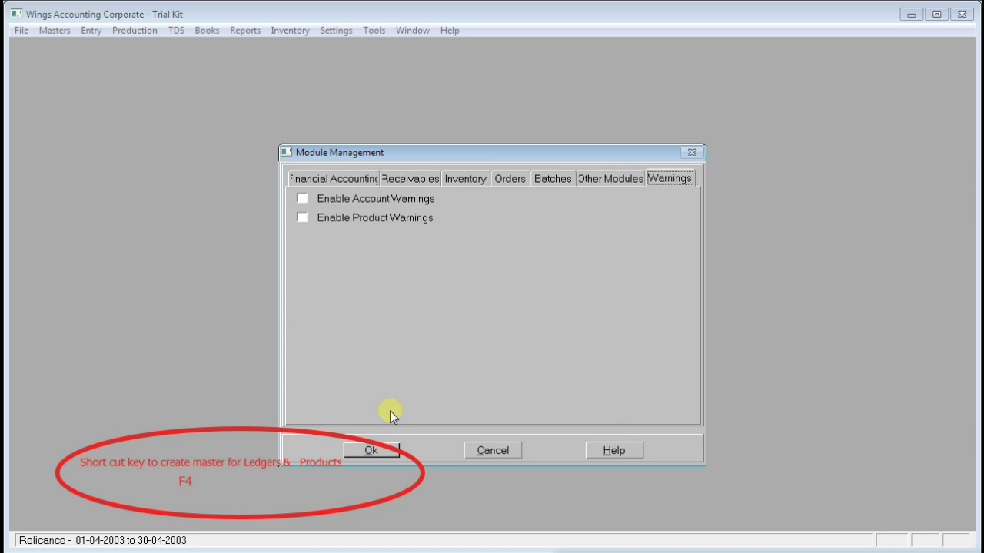
Step: Apply the module settings and begin a fresh purchase voucher PV-1
{"action": "left_click", "coordinate": [374, 447]}
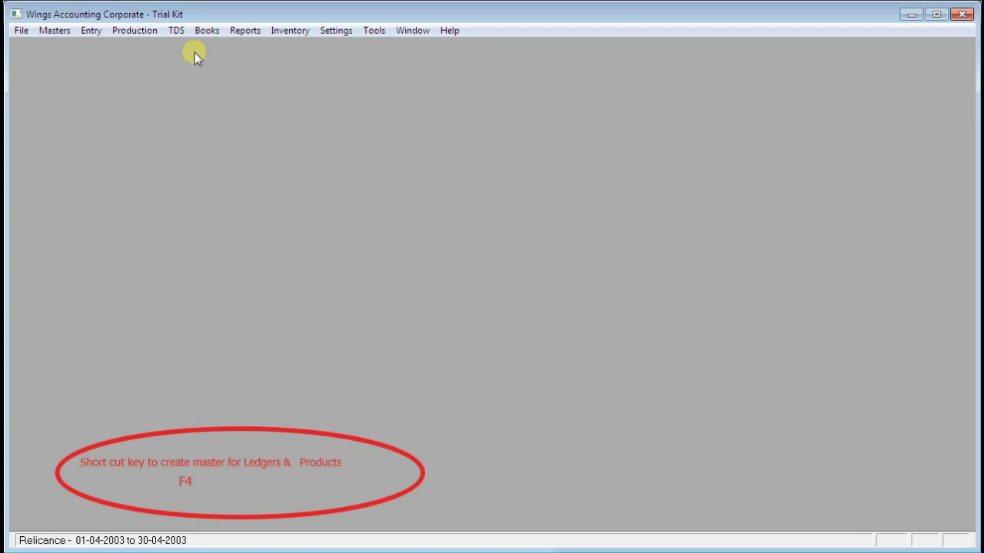
{"action": "left_click", "coordinate": [83, 32]}
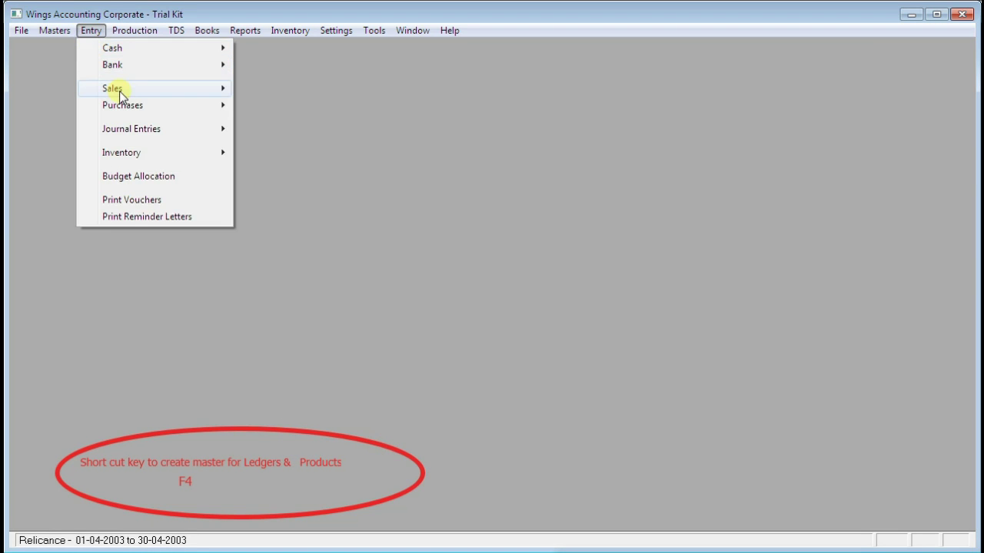
{"action": "mouse_move", "coordinate": [133, 105]}
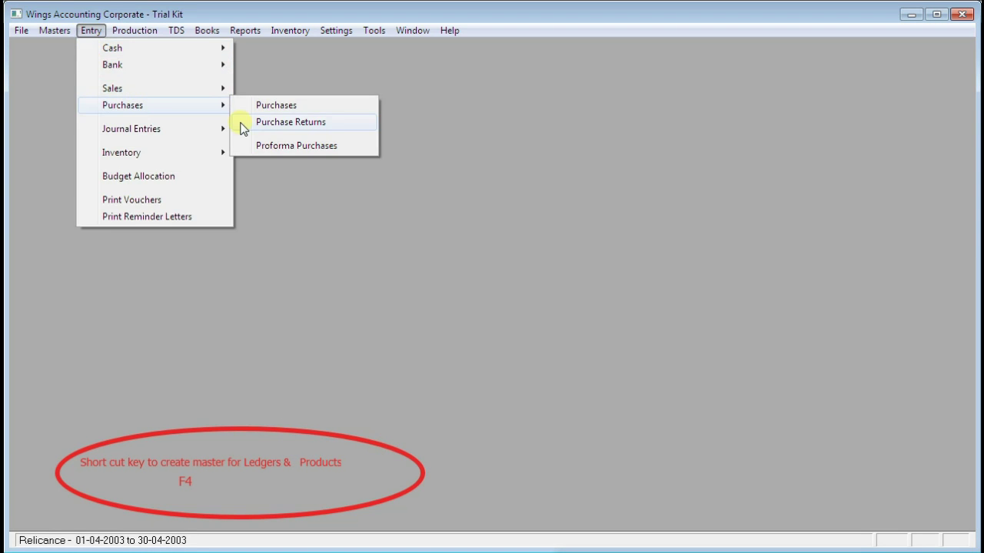
{"action": "left_click", "coordinate": [309, 105]}
{"action": "left_click", "coordinate": [378, 115]}
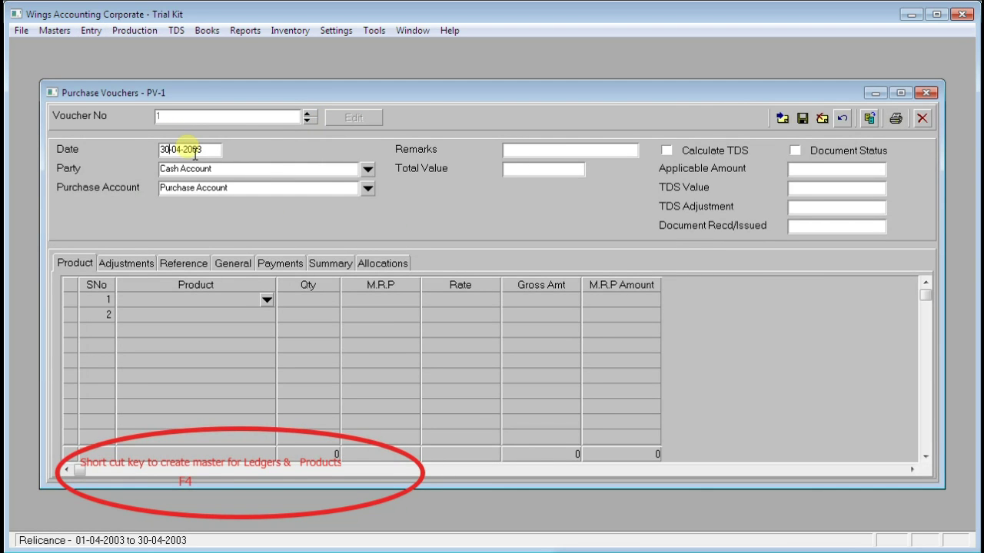
Step: Date the purchase voucher 01-04-2003 and enter the supplier as the party
{"action": "type", "text": "01"}
{"action": "key", "text": "Return"}
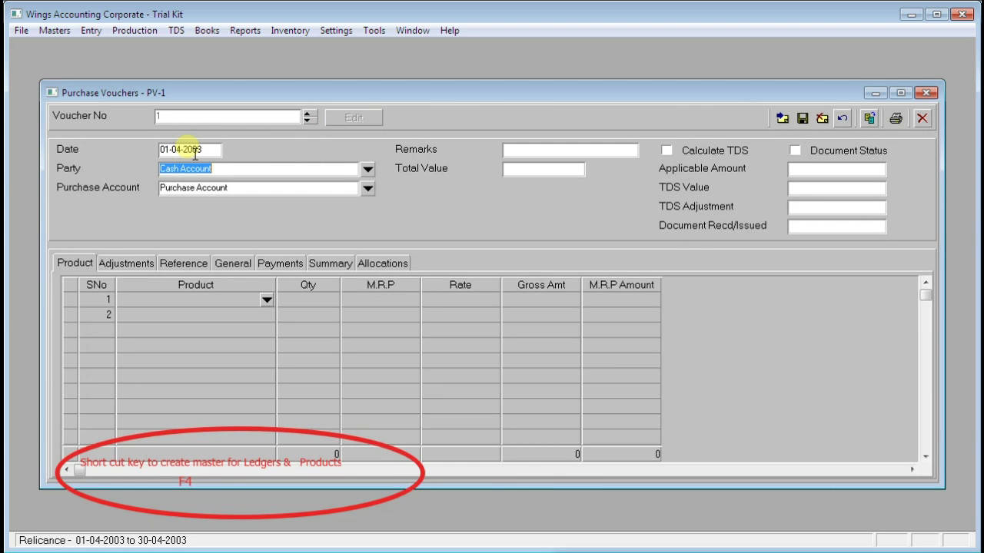
{"action": "type", "text": "MR XYZ"}
{"action": "key", "text": "Return"}
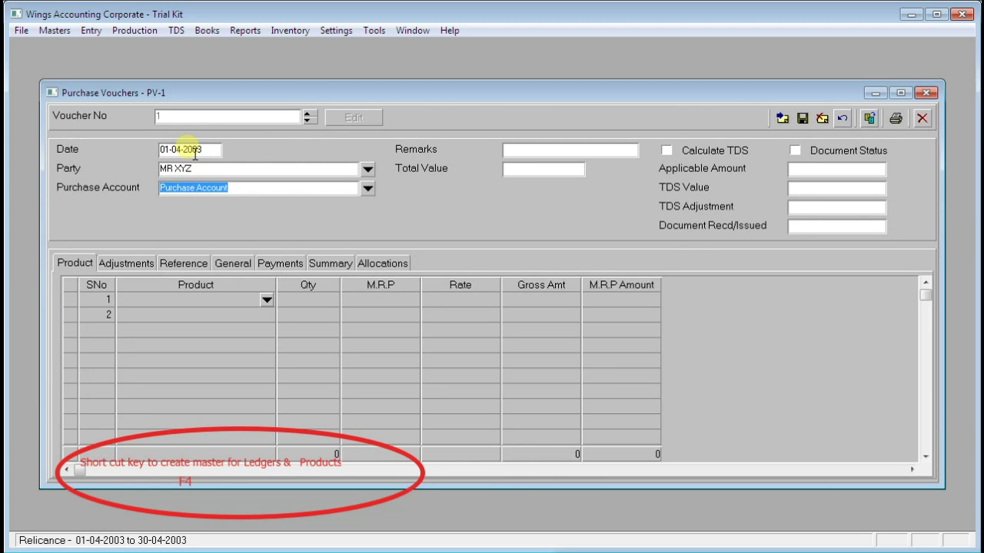
{"action": "key", "text": "Return"}
{"action": "key", "text": "Return"}
{"action": "key", "text": "Return"}
{"action": "key", "text": "Return"}
{"action": "key", "text": "Return"}
{"action": "key", "text": "Return"}
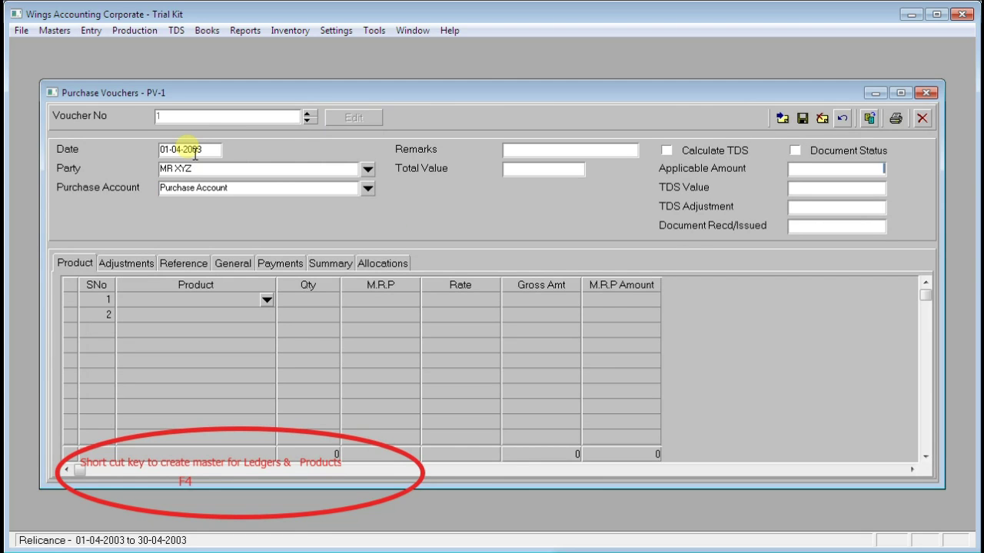
Step: Add 100 HP PRINTERS at rate 1230 (total 123000), save the voucher and close it
{"action": "key", "text": "Return"}
{"action": "key", "text": "Return"}
{"action": "key", "text": "shift+Tab"}
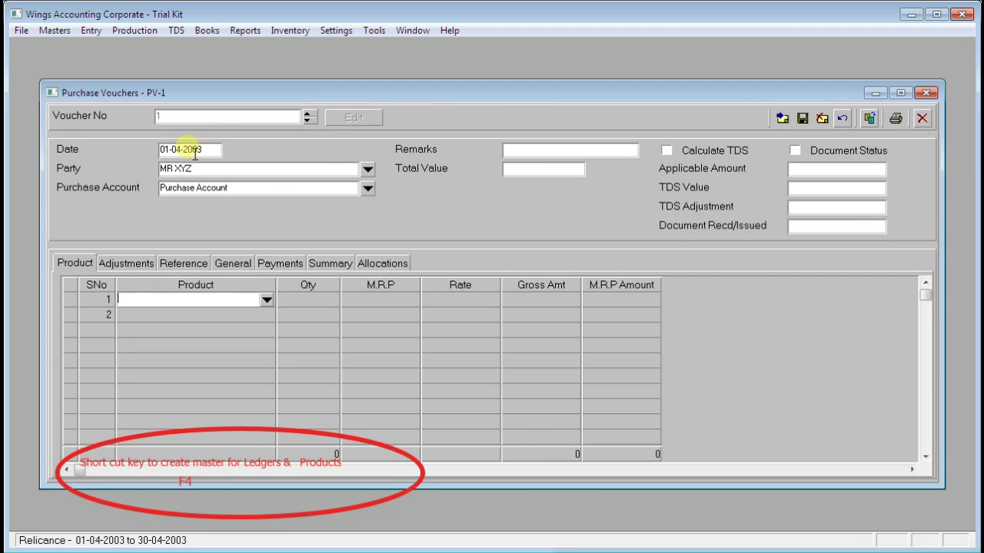
{"action": "type", "text": "HP"}
{"action": "key", "text": "Return"}
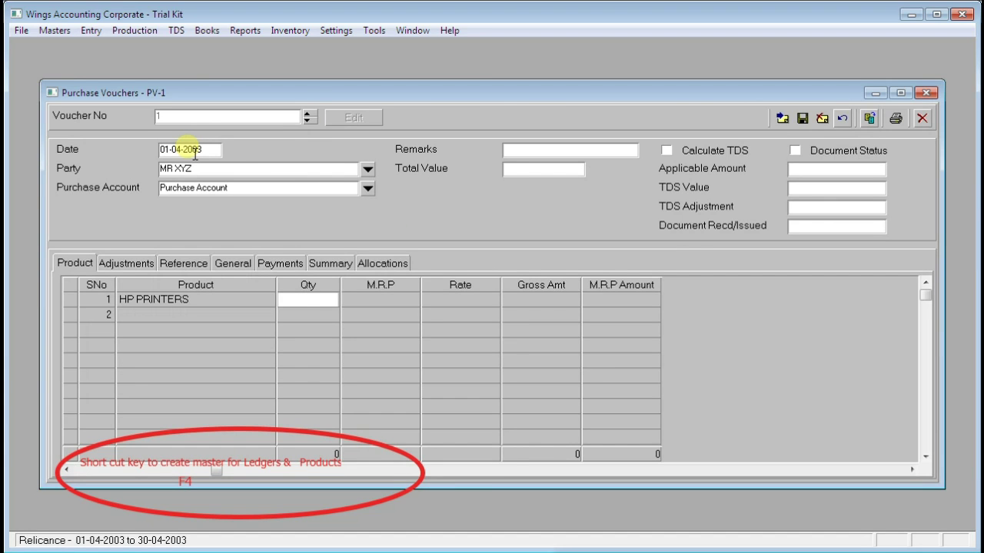
{"action": "type", "text": "100"}
{"action": "key", "text": "Return"}
{"action": "key", "text": "Return"}
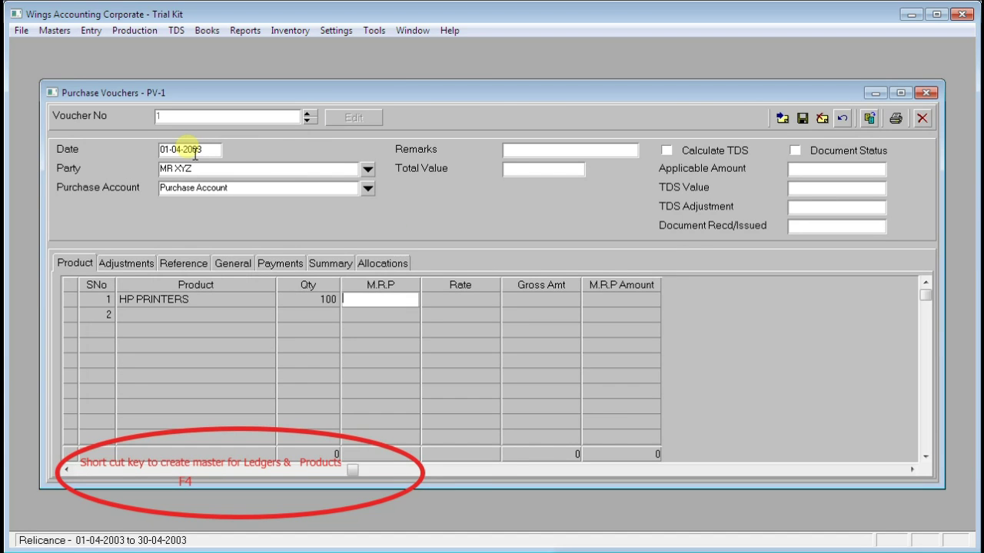
{"action": "type", "text": "1230"}
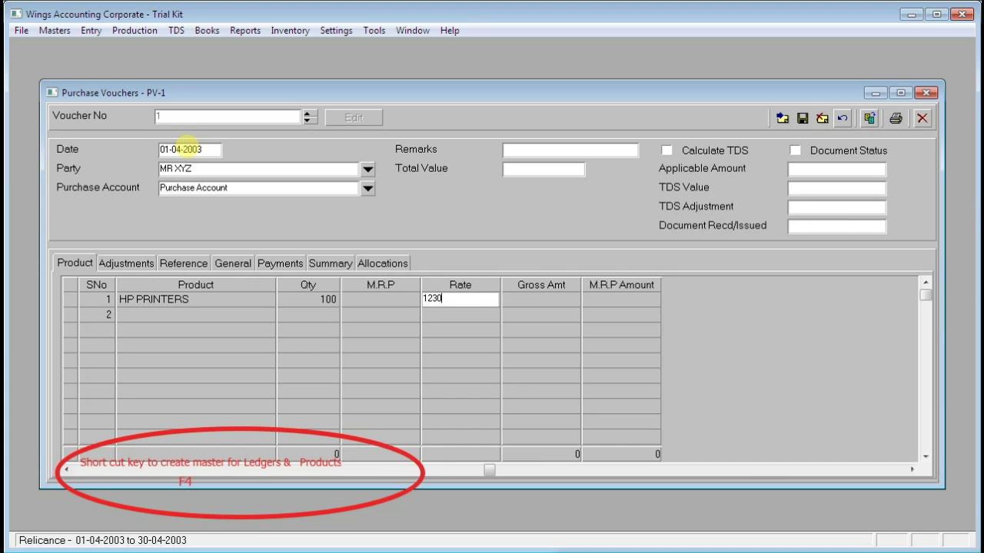
{"action": "key", "text": "Return"}
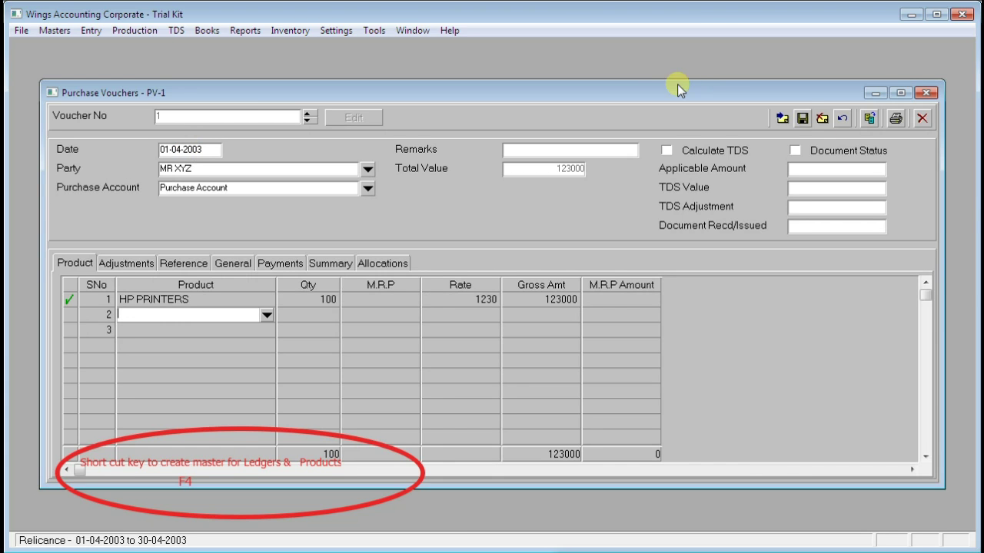
{"action": "left_click", "coordinate": [810, 115]}
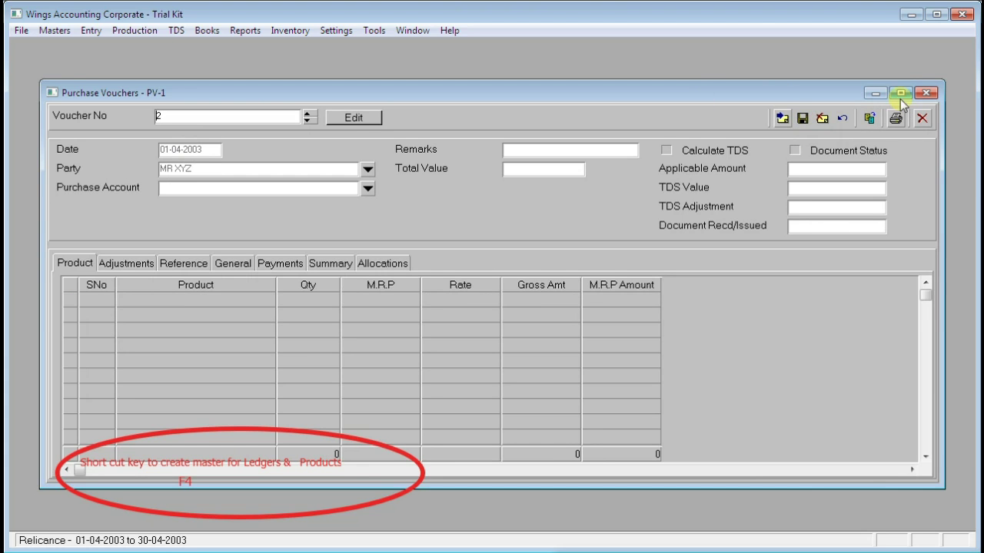
{"action": "left_click", "coordinate": [927, 90]}
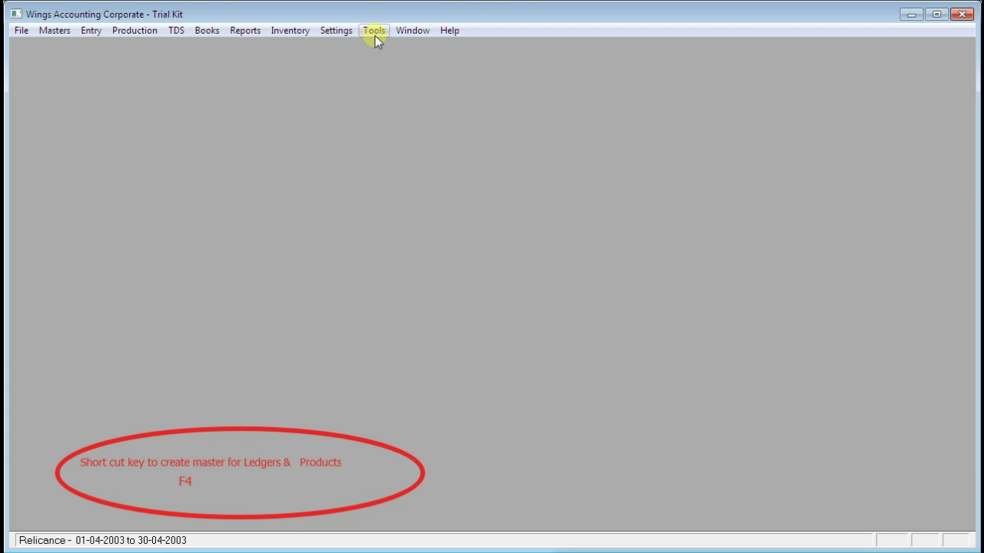
Step: Start an editable sales invoice dated 01-04-2003
{"action": "left_click", "coordinate": [99, 31]}
{"action": "mouse_move", "coordinate": [116, 88]}
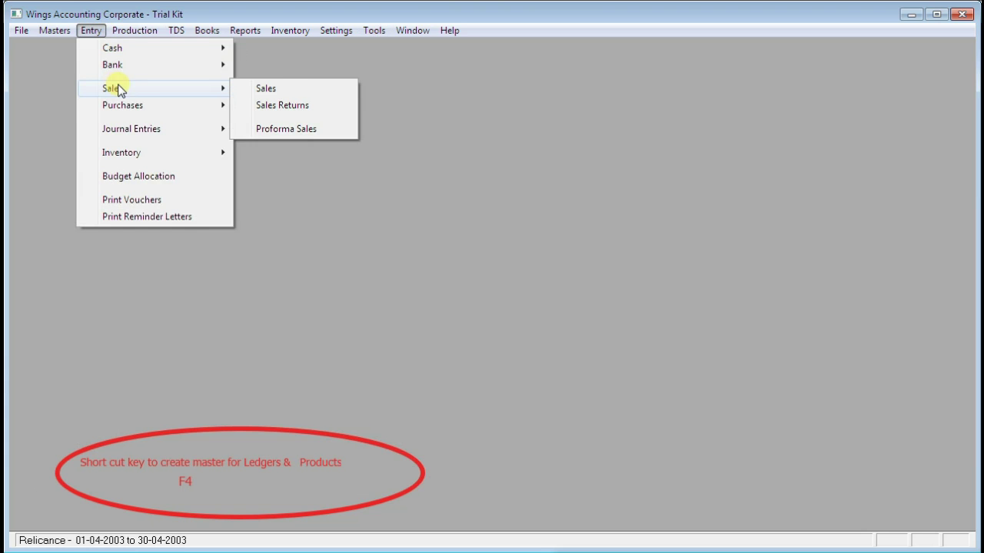
{"action": "left_click", "coordinate": [292, 89]}
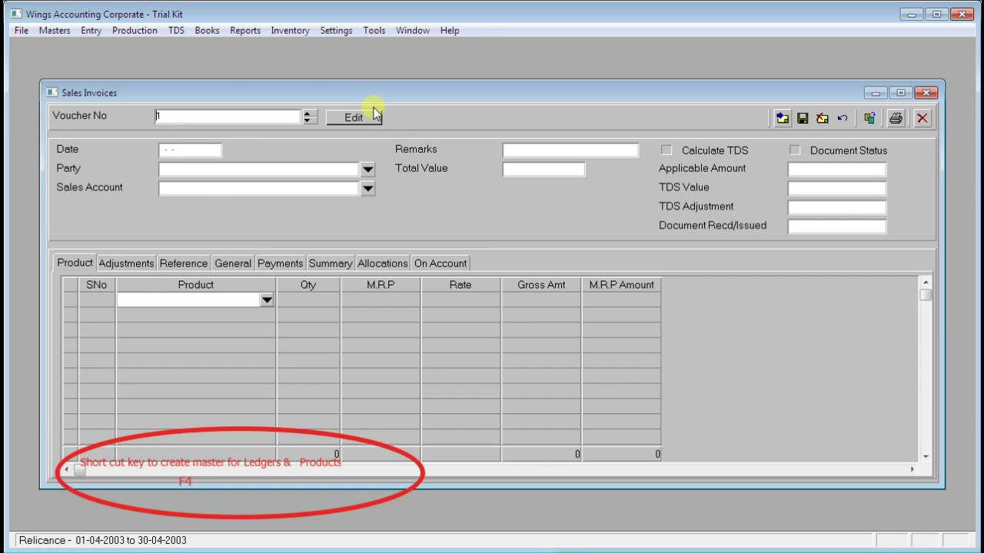
{"action": "left_click", "coordinate": [373, 120]}
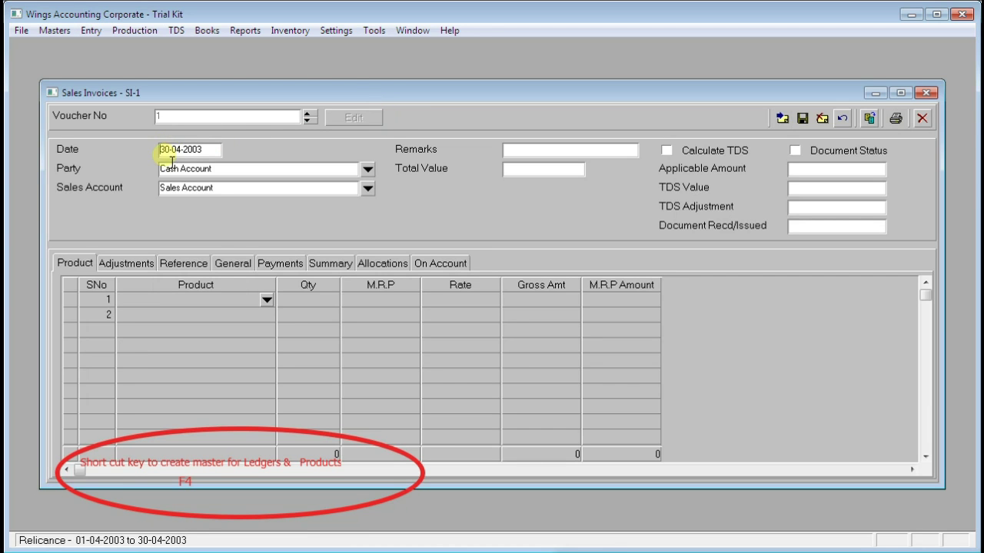
{"action": "key", "text": "BackSpace"}
{"action": "key", "text": "BackSpace"}
{"action": "type", "text": "01"}
{"action": "key", "text": "Tab"}
{"action": "key", "text": "Tab"}
{"action": "key", "text": "Tab"}
{"action": "key", "text": "Tab"}
{"action": "key", "text": "Tab"}
{"action": "key", "text": "Tab"}
{"action": "key", "text": "Tab"}
{"action": "key", "text": "Tab"}
{"action": "key", "text": "Tab"}
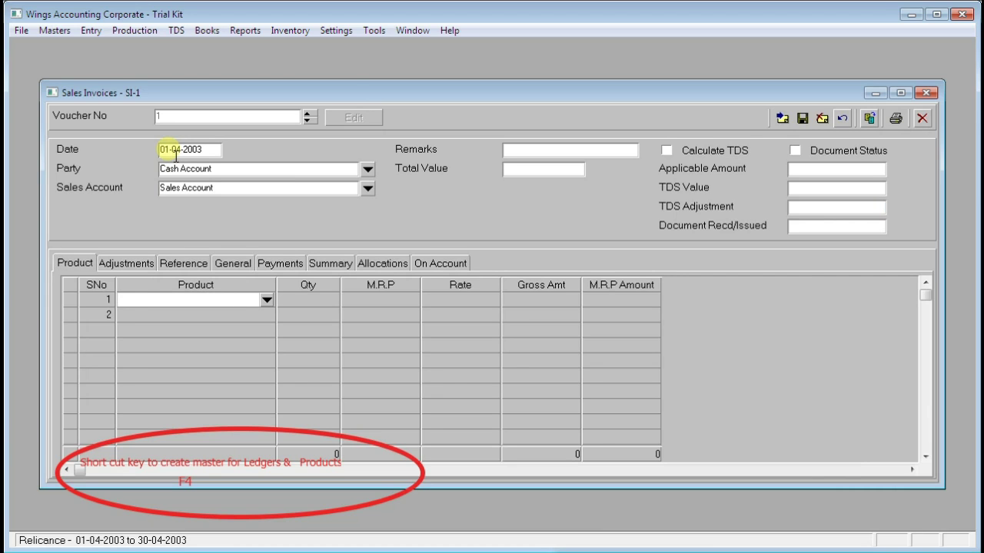
Step: Add 40 HP PRINTERS at rate 1700, save the invoice and close it
{"action": "type", "text": "HP"}
{"action": "key", "text": "Return"}
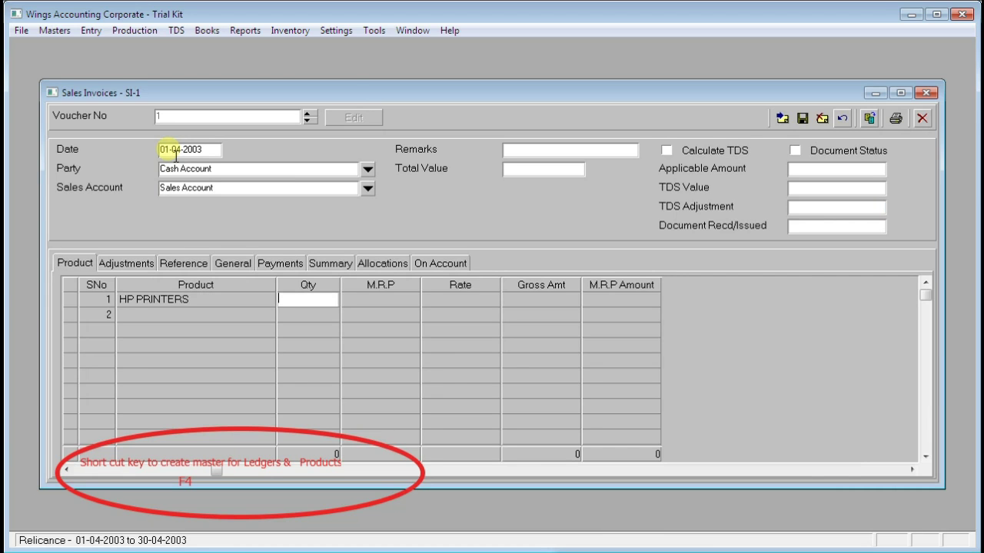
{"action": "type", "text": "40"}
{"action": "key", "text": "Return"}
{"action": "key", "text": "Return"}
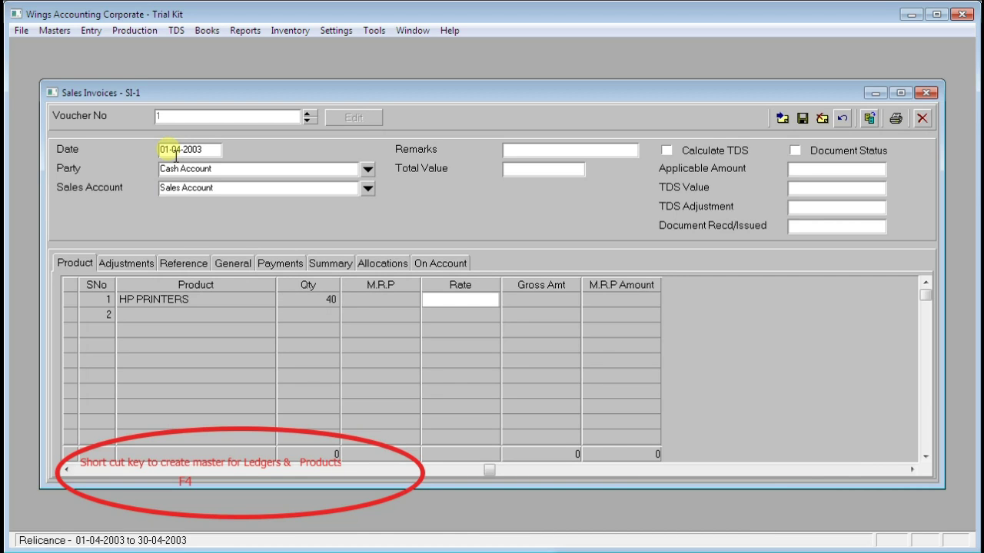
{"action": "type", "text": "1700"}
{"action": "key", "text": "Return"}
{"action": "key", "text": "Return"}
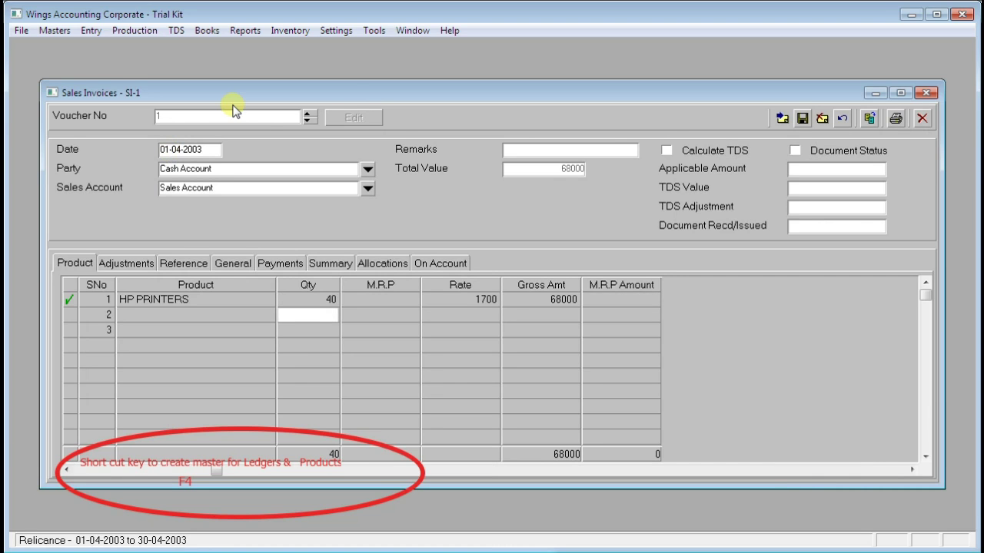
{"action": "left_click", "coordinate": [802, 119]}
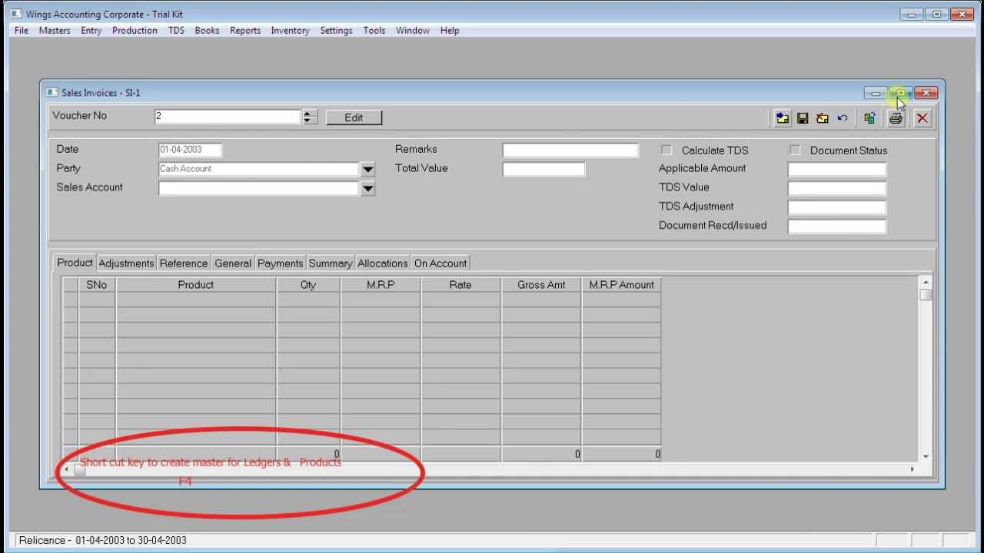
{"action": "left_click", "coordinate": [927, 92]}
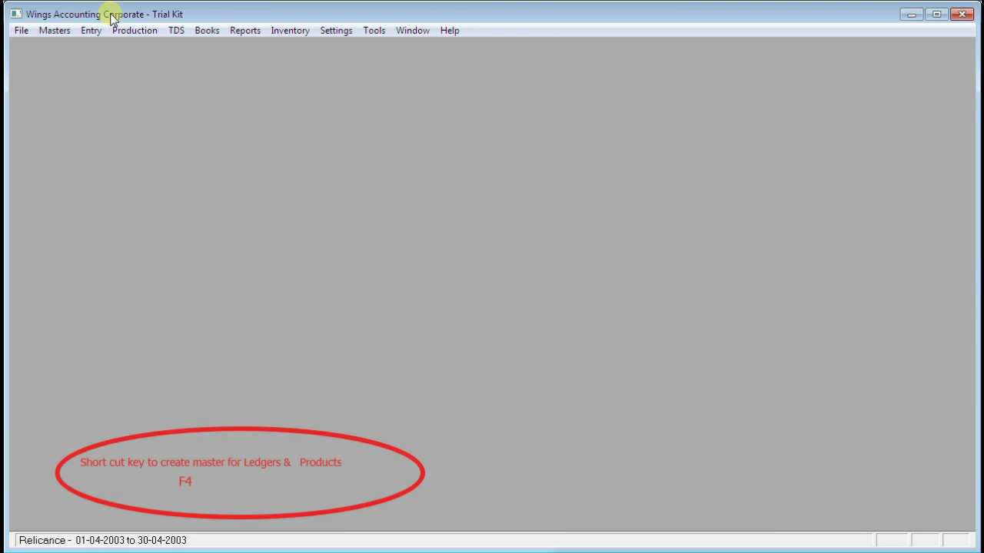
Step: Start a new journal entry dated 01-04-2003
{"action": "left_click", "coordinate": [87, 32]}
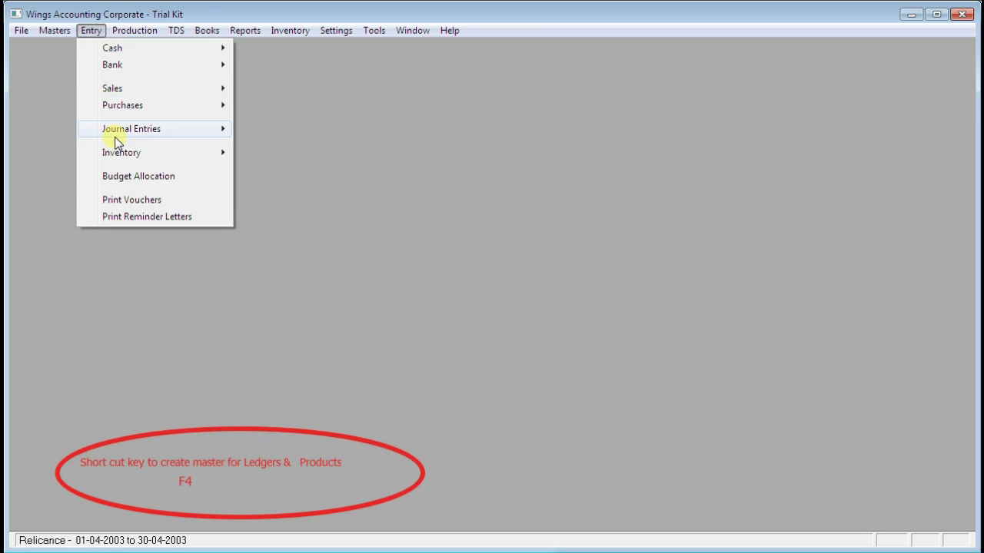
{"action": "mouse_move", "coordinate": [143, 130]}
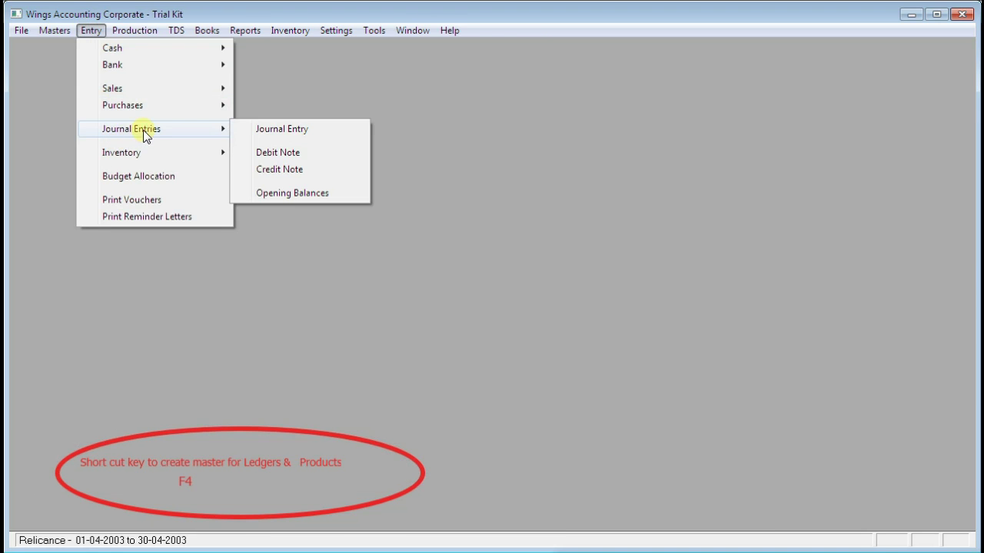
{"action": "left_click", "coordinate": [294, 132]}
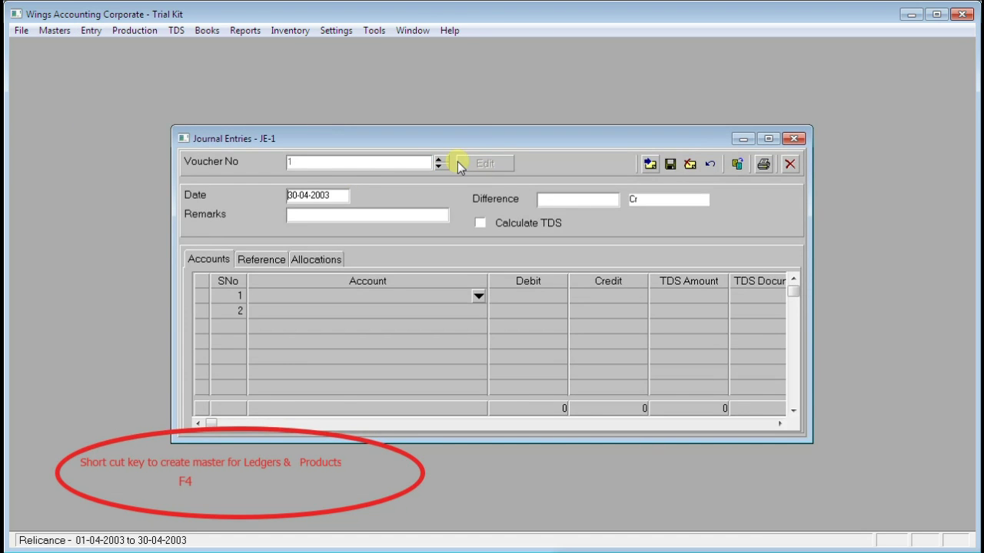
{"action": "type", "text": "01042003"}
{"action": "key", "text": "Return"}
{"action": "key", "text": "Return"}
{"action": "key", "text": "Return"}
{"action": "key", "text": "Return"}
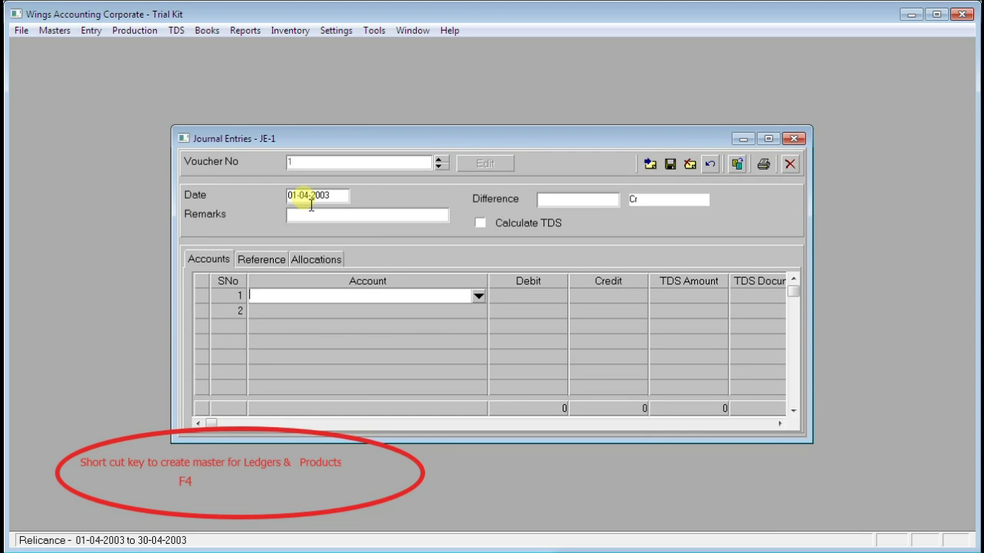
Step: Debit FURNITURE 100000 and credit Cash Account 10000
{"action": "type", "text": "FUR"}
{"action": "key", "text": "Return"}
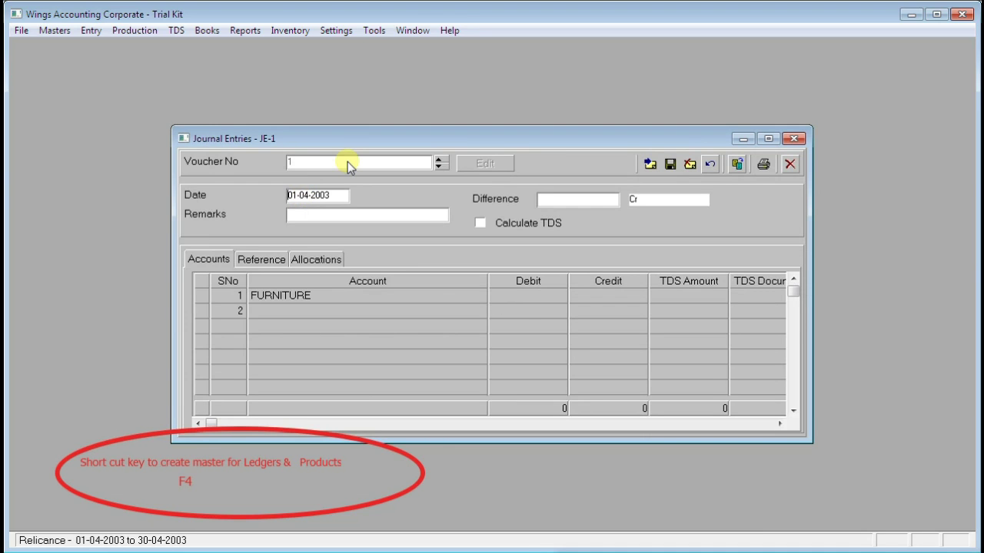
{"action": "left_click", "coordinate": [521, 297]}
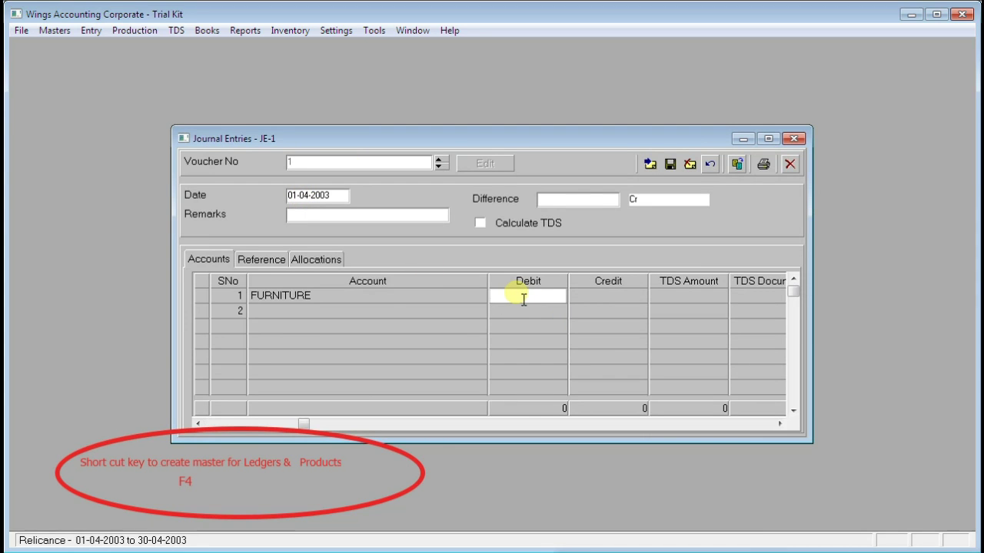
{"action": "type", "text": "100000"}
{"action": "key", "text": "Return"}
{"action": "key", "text": "Return"}
{"action": "key", "text": "Return"}
{"action": "type", "text": "CA"}
{"action": "key", "text": "Return"}
{"action": "key", "text": "Return"}
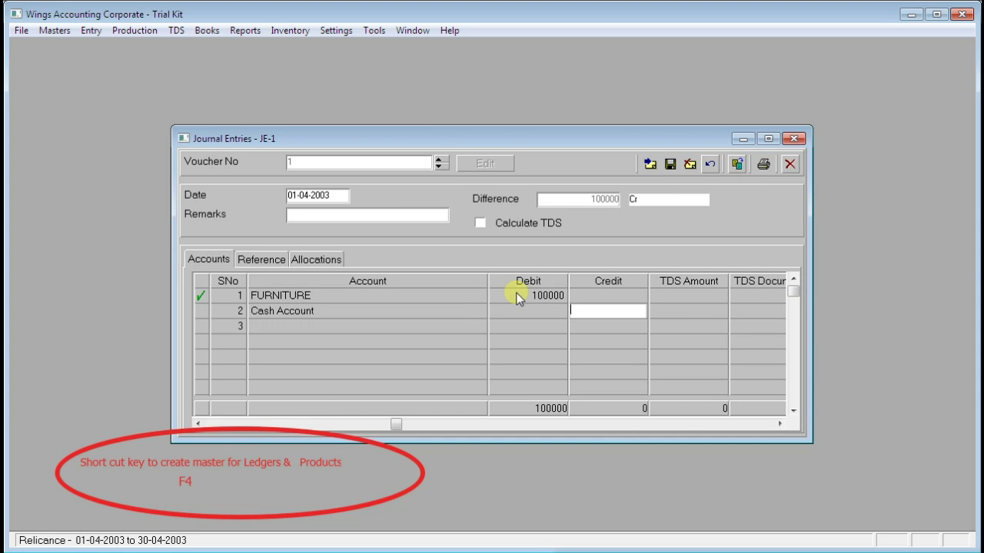
{"action": "type", "text": "10000"}
{"action": "key", "text": "Return"}
{"action": "key", "text": "Return"}
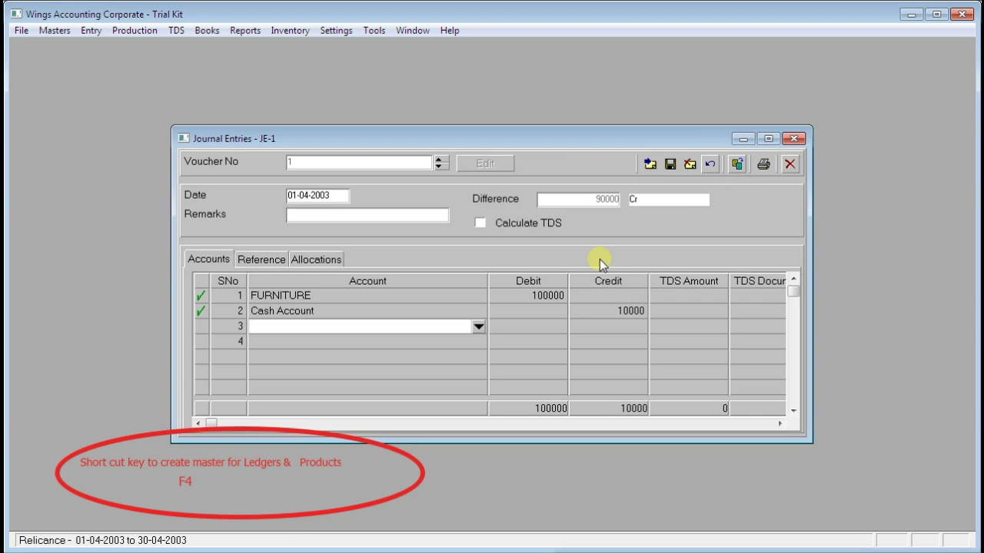
Step: Change the FURNITURE debit and Cash Account credit both to 1000, then save JE-1
{"action": "left_click", "coordinate": [557, 300]}
{"action": "type", "text": "1000"}
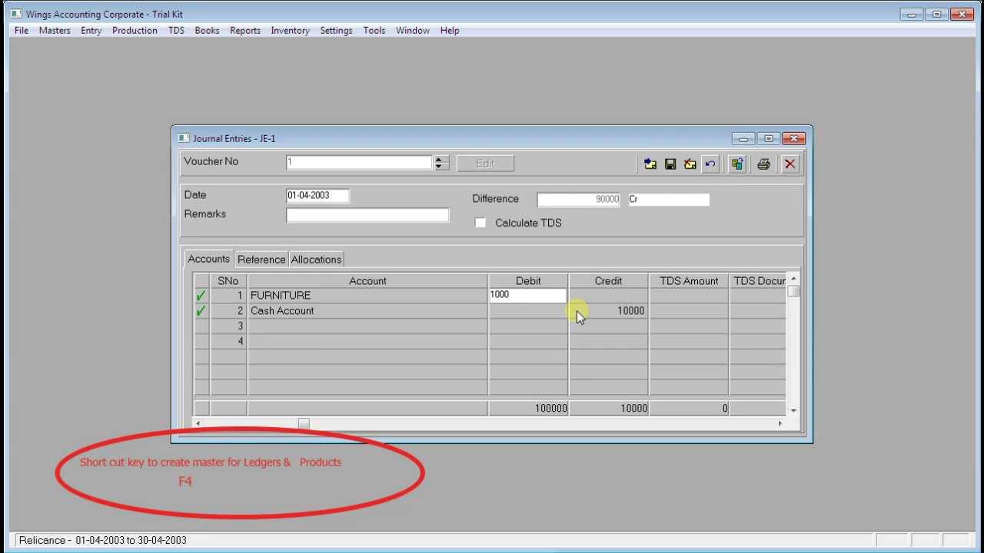
{"action": "left_click", "coordinate": [631, 315]}
{"action": "type", "text": "1000"}
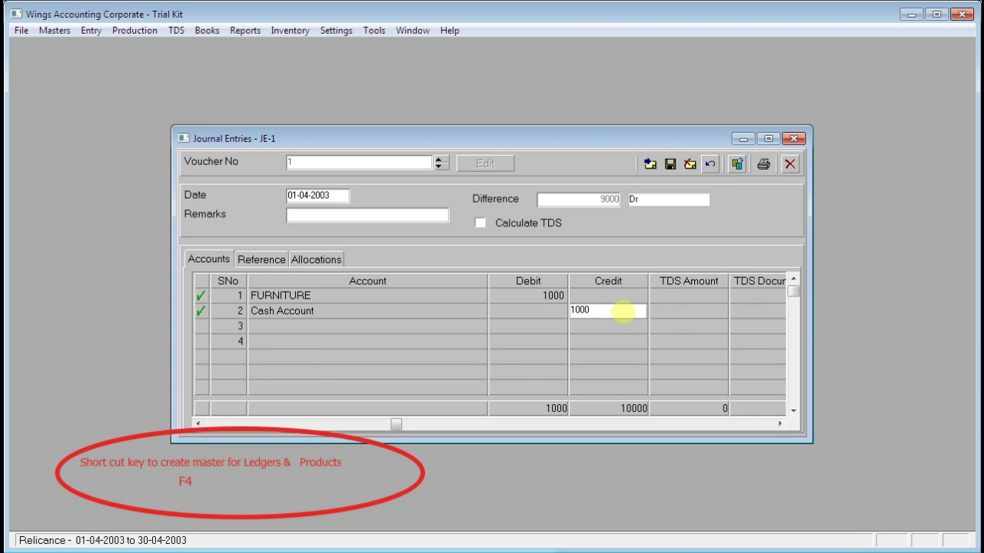
{"action": "key", "text": "Return"}
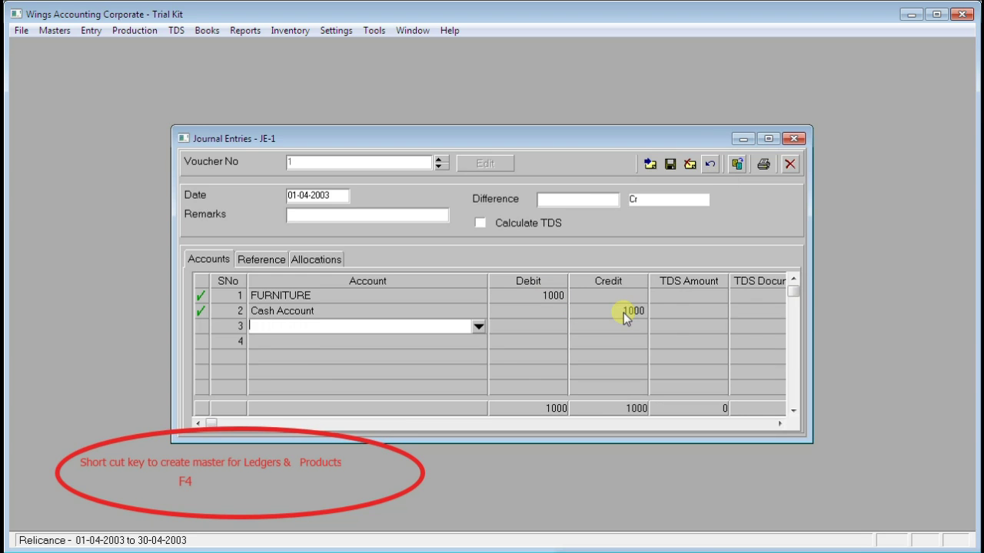
{"action": "key", "text": "Return"}
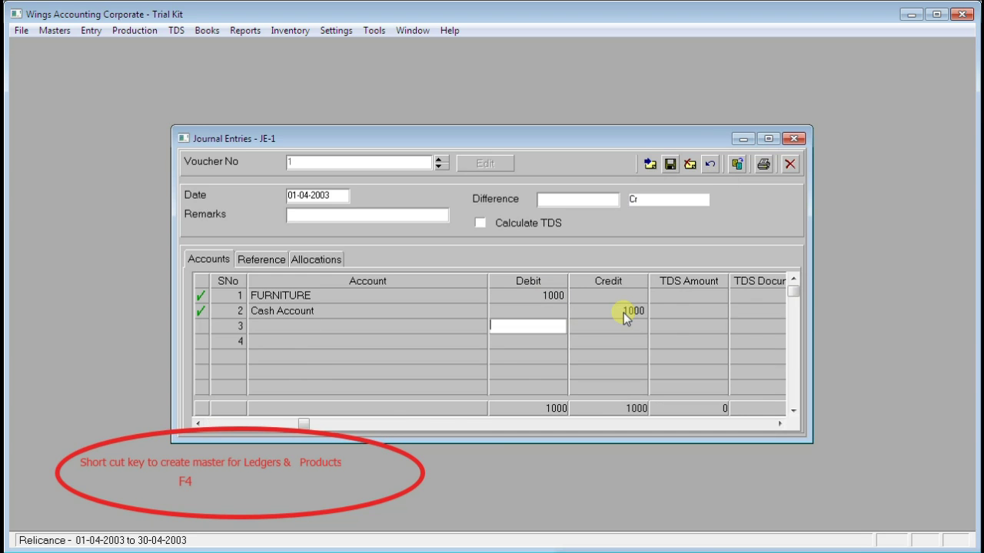
{"action": "left_click", "coordinate": [670, 165]}
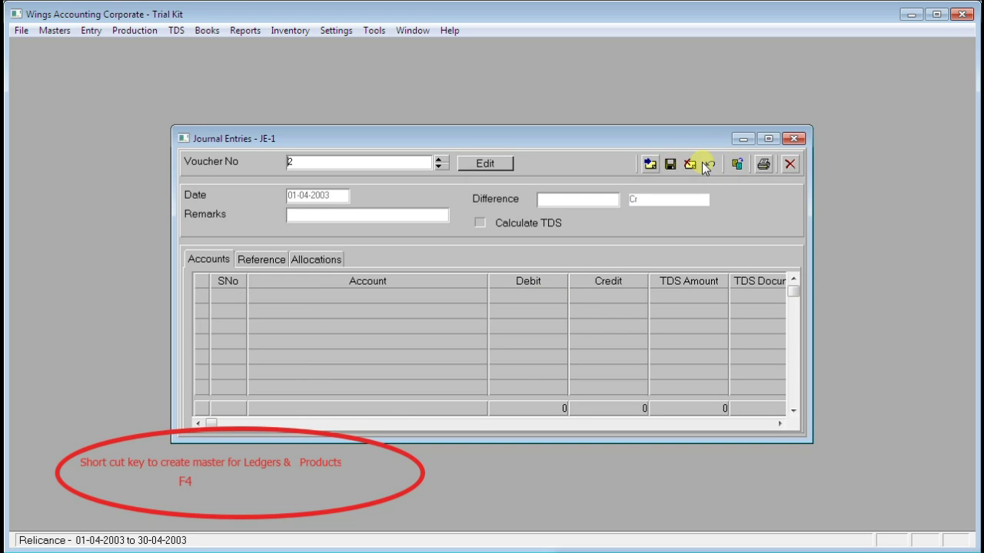
Step: Close the journal entry window and open the Inventory reports menu at Stock Valuation
{"action": "left_click", "coordinate": [792, 140]}
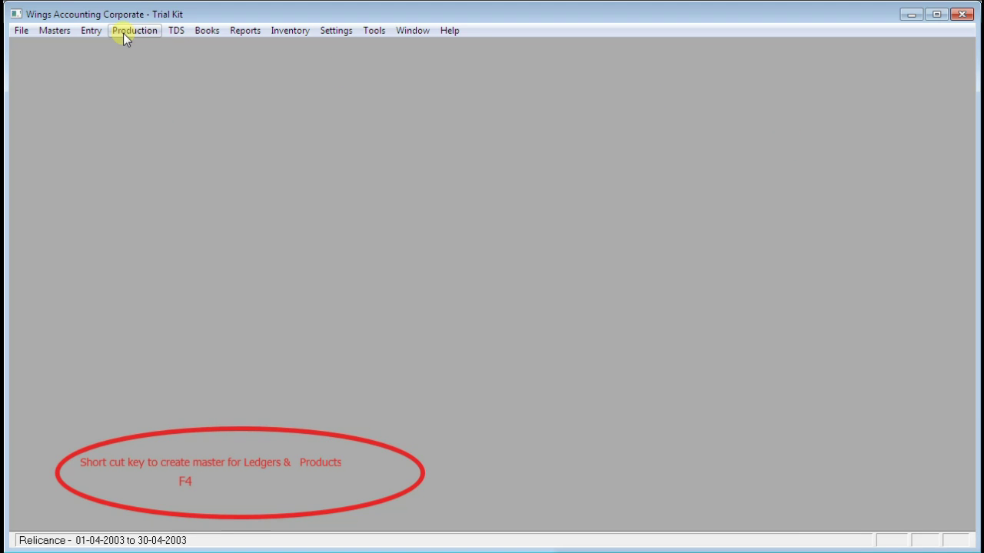
{"action": "left_click", "coordinate": [88, 32]}
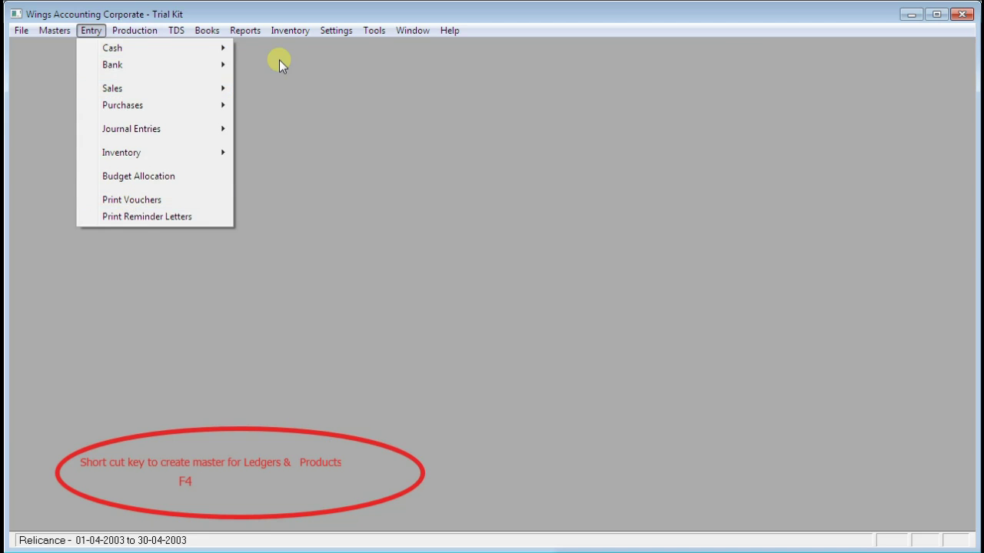
{"action": "left_click", "coordinate": [296, 34]}
{"action": "left_click", "coordinate": [295, 30]}
{"action": "mouse_move", "coordinate": [320, 92]}
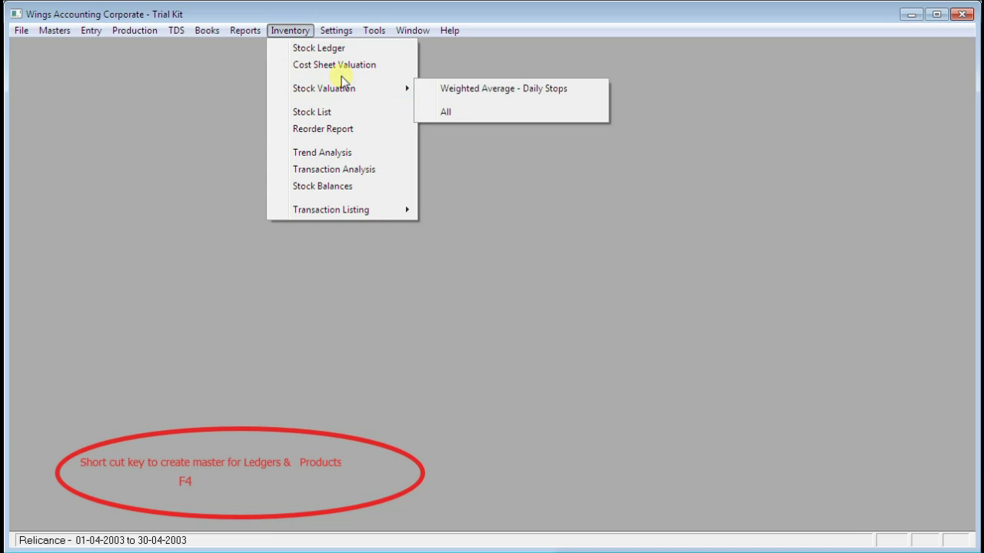